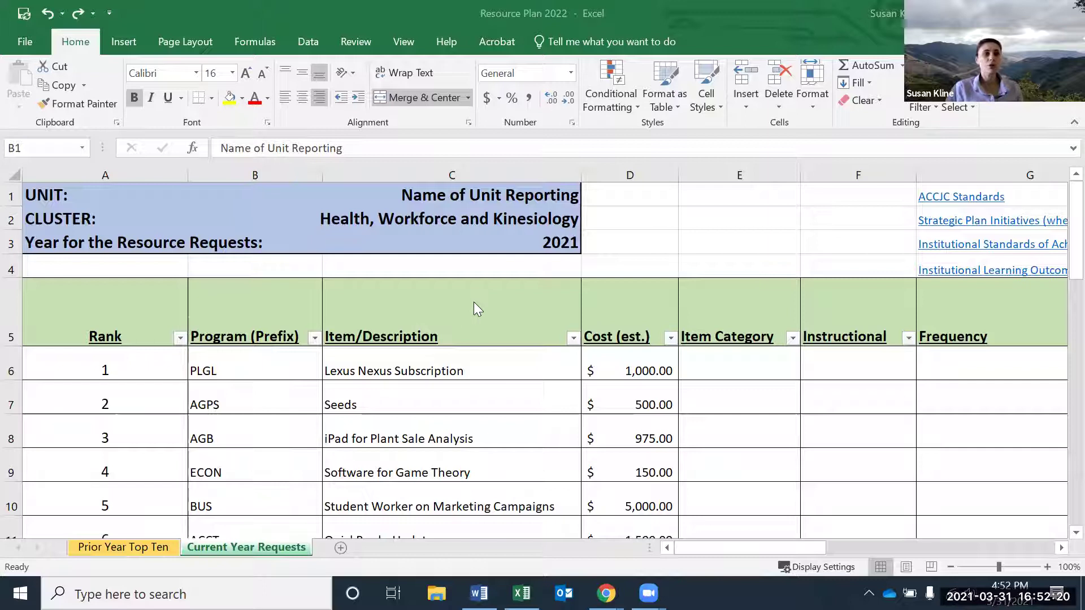
Enter Business Education as the name of the reporting unit in the sheet header.
left_click(458, 198)
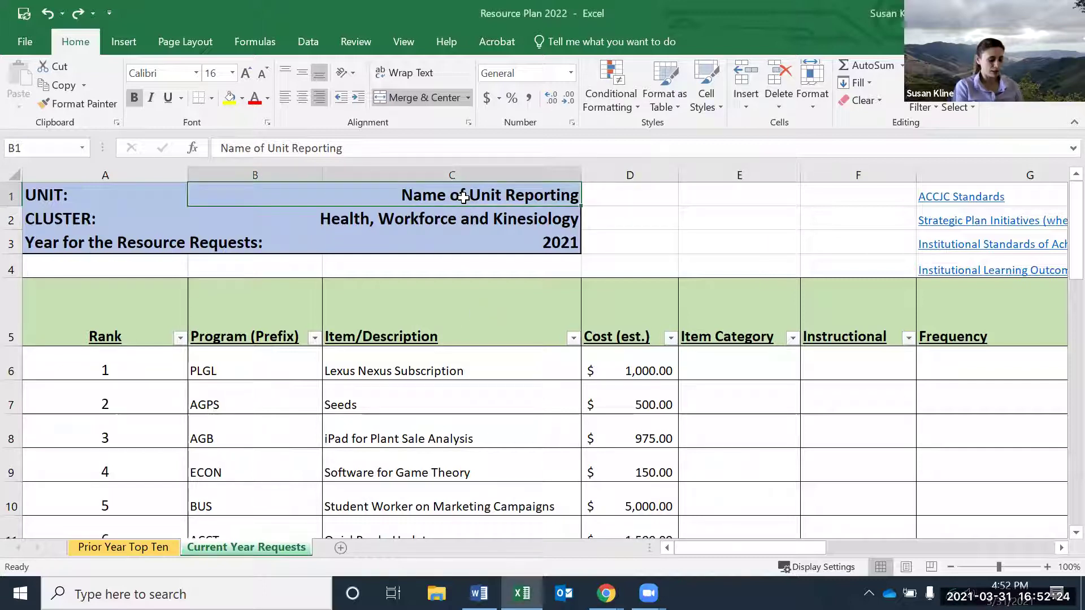
type("B")
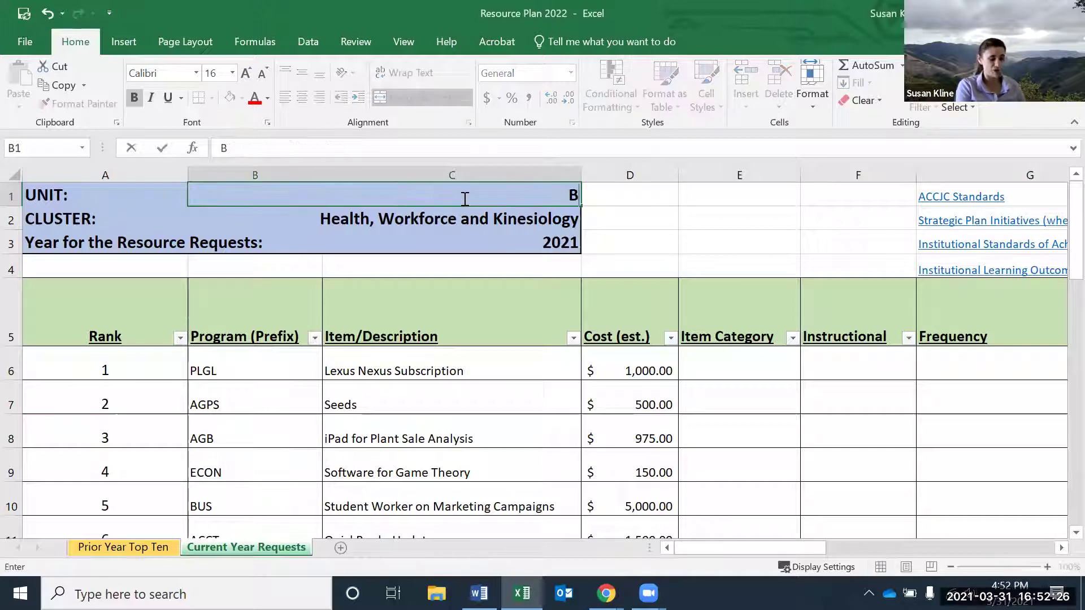
type("usiness Education")
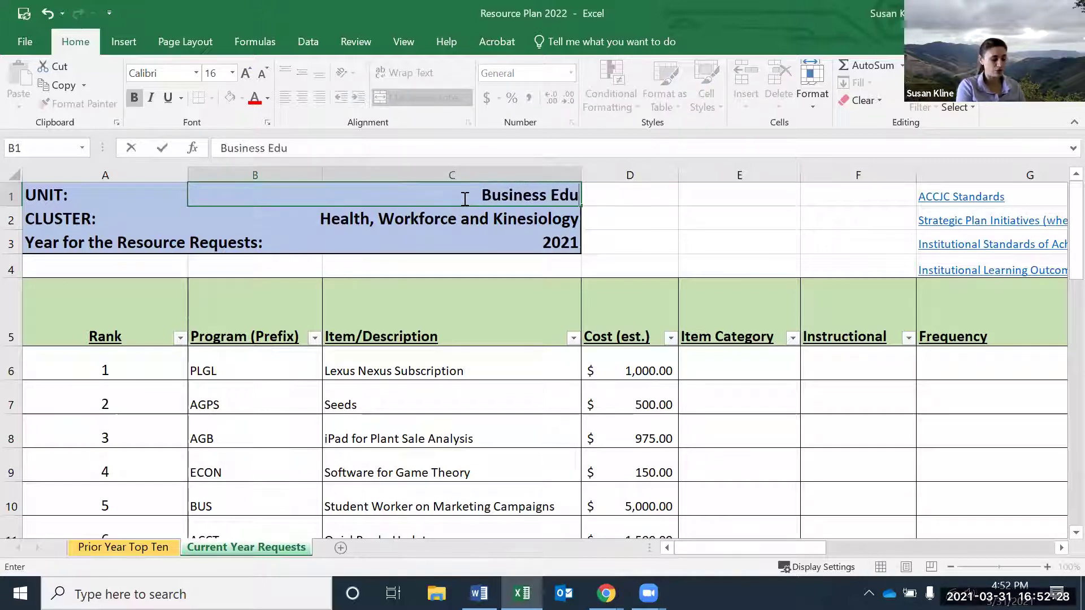
key("Return")
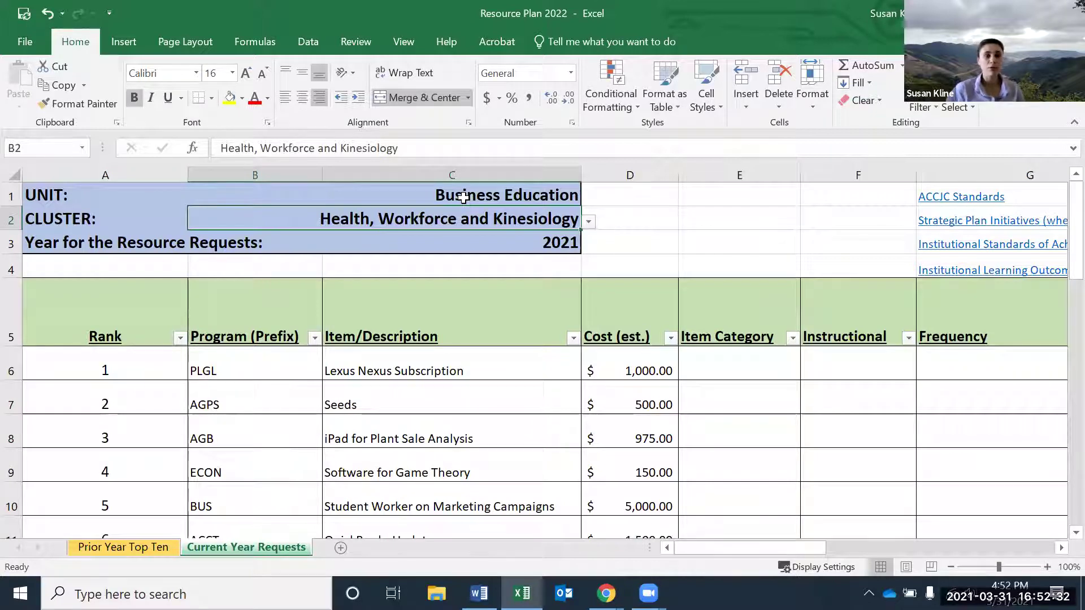
Choose Health, Workforce and Kinesiology as the cluster and set the resource request year to 2022.
left_click(589, 222)
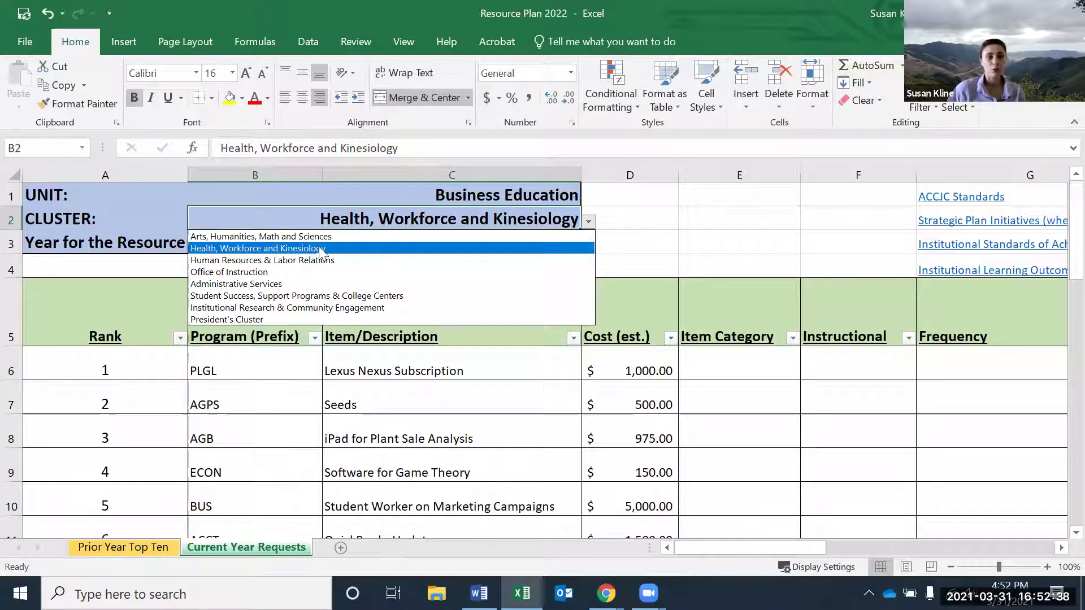
left_click(253, 249)
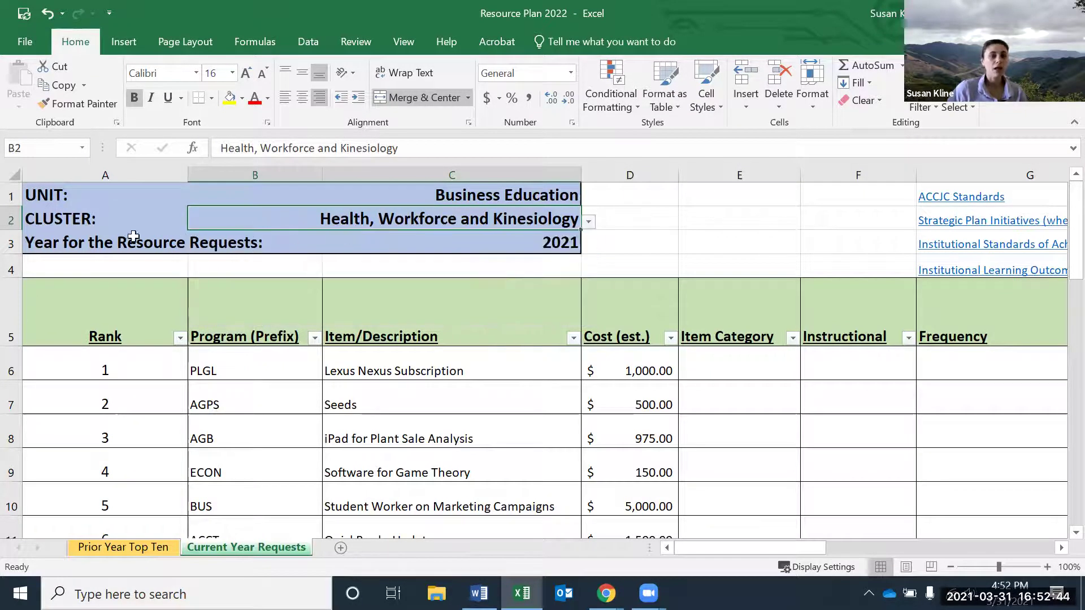
left_click(408, 241)
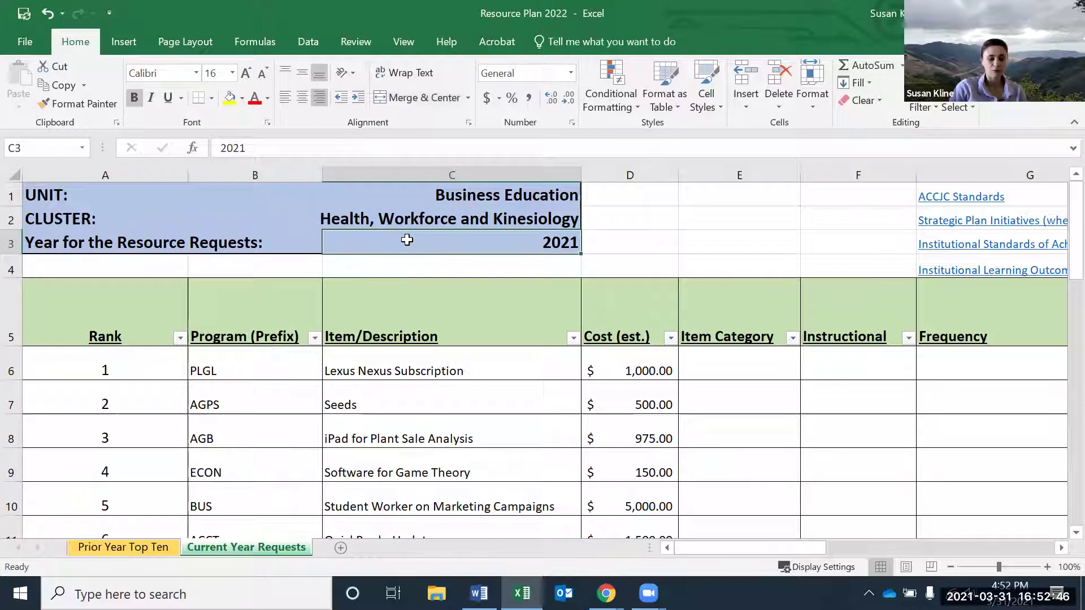
type("2022")
key("Return")
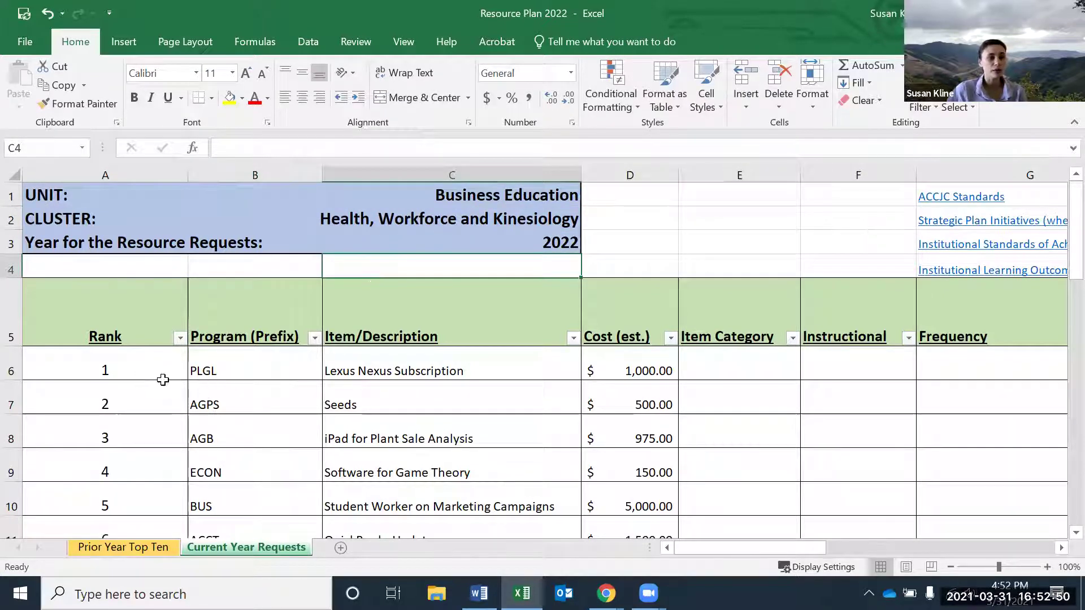
Set the item category of the Lexus Nexus Subscription request to Technology.
left_click(236, 376)
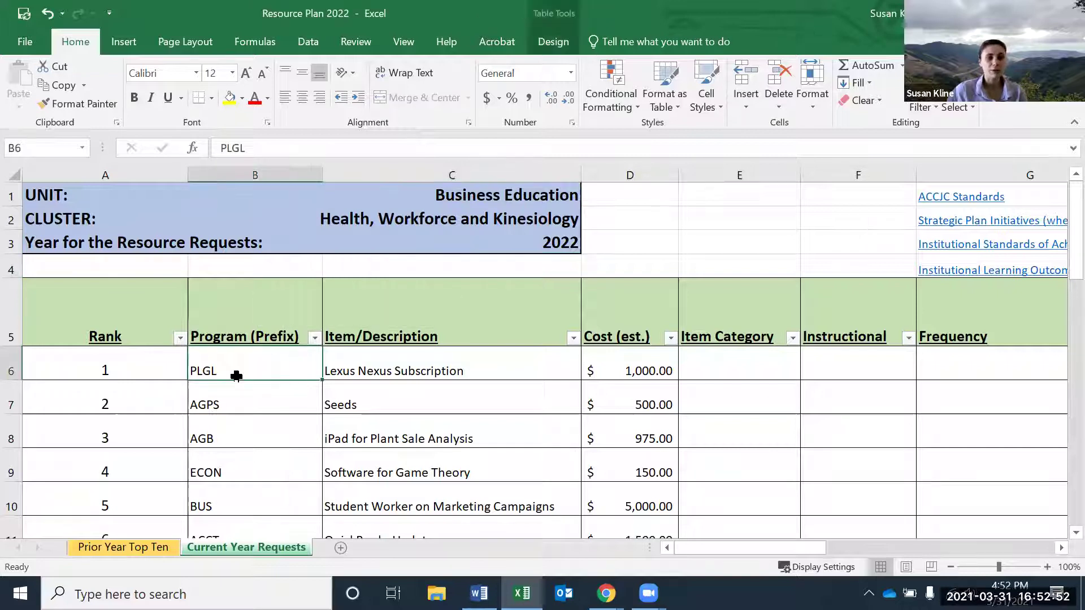
left_click(139, 376)
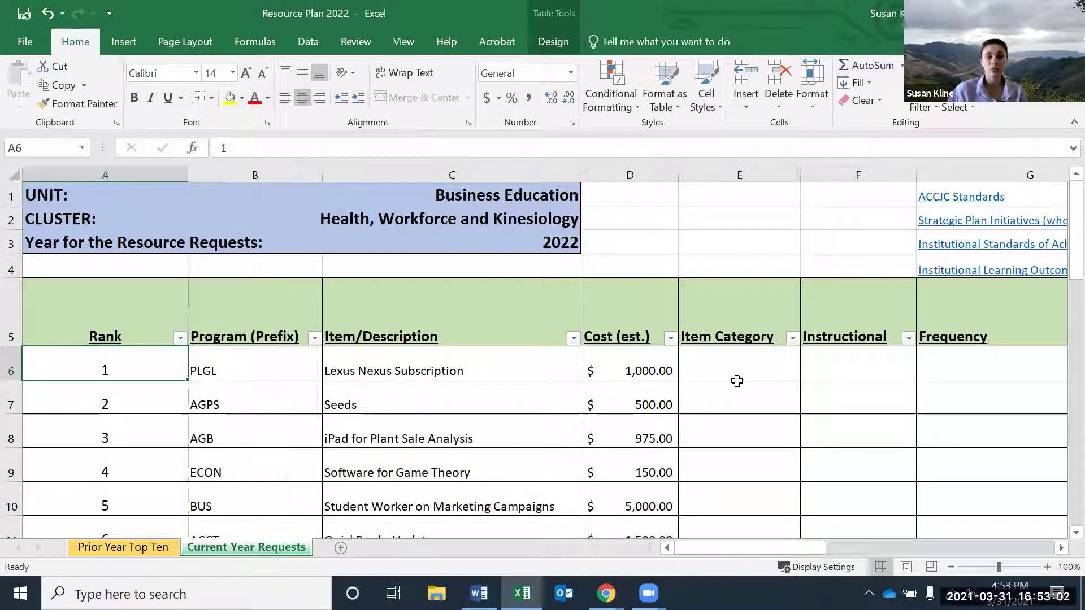
left_click(737, 382)
left_click(746, 359)
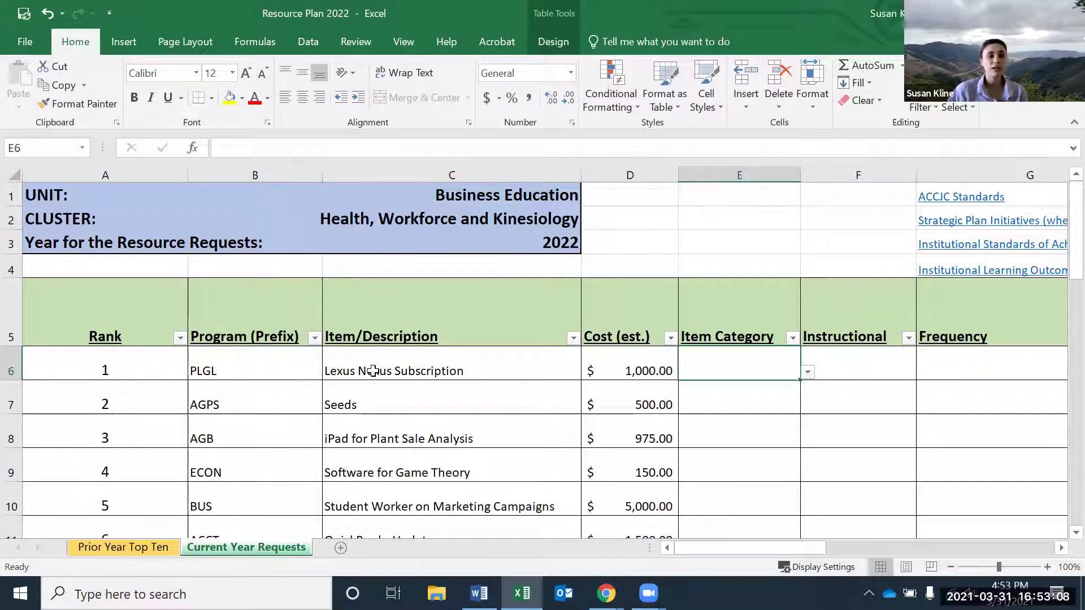
scroll(452, 441, "down", 1)
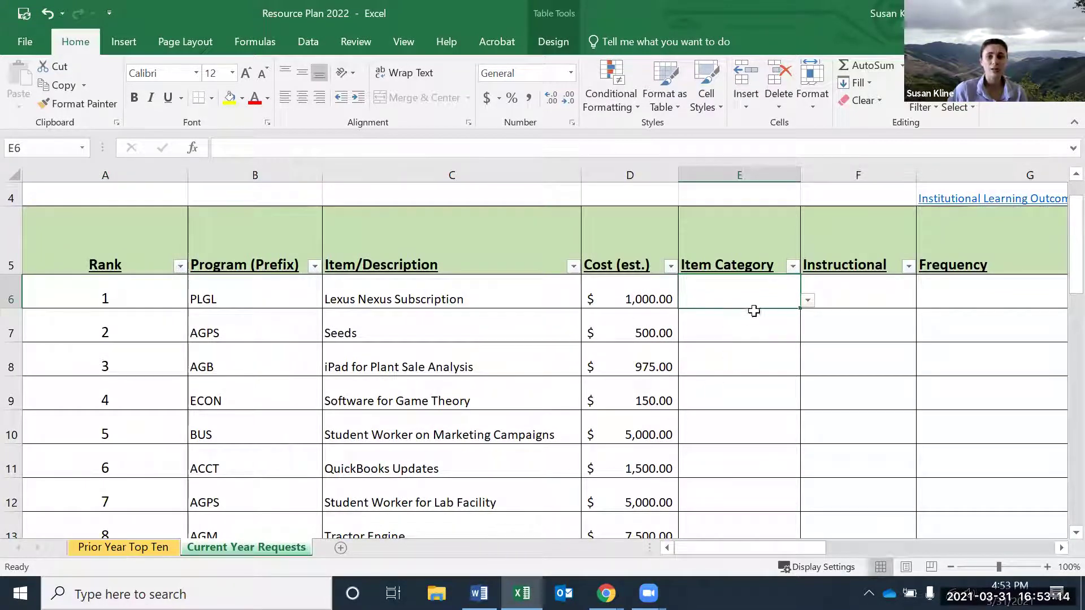
left_click(808, 302)
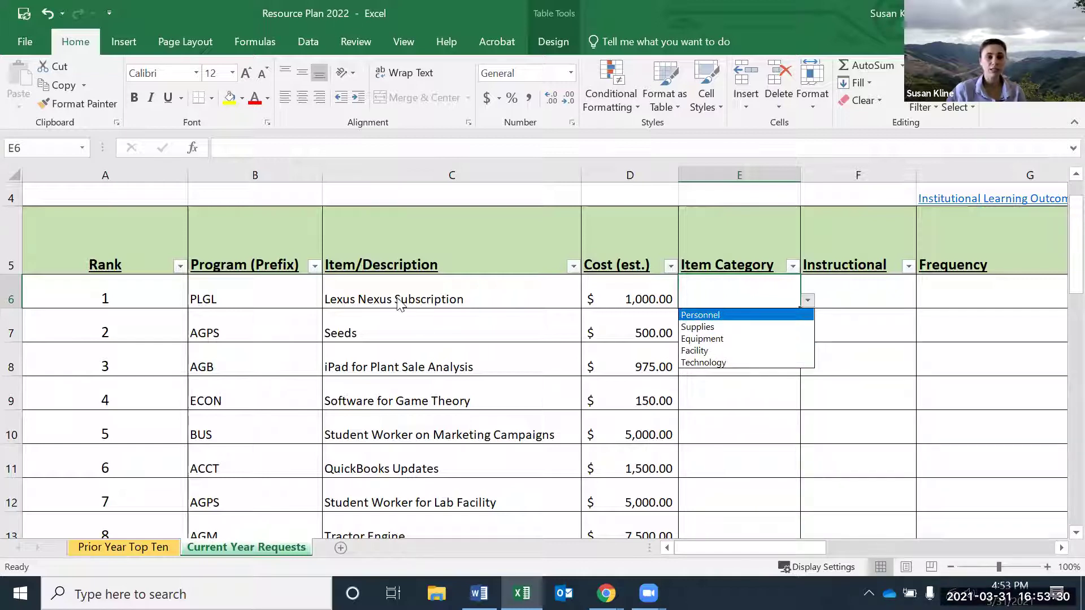
left_click(735, 363)
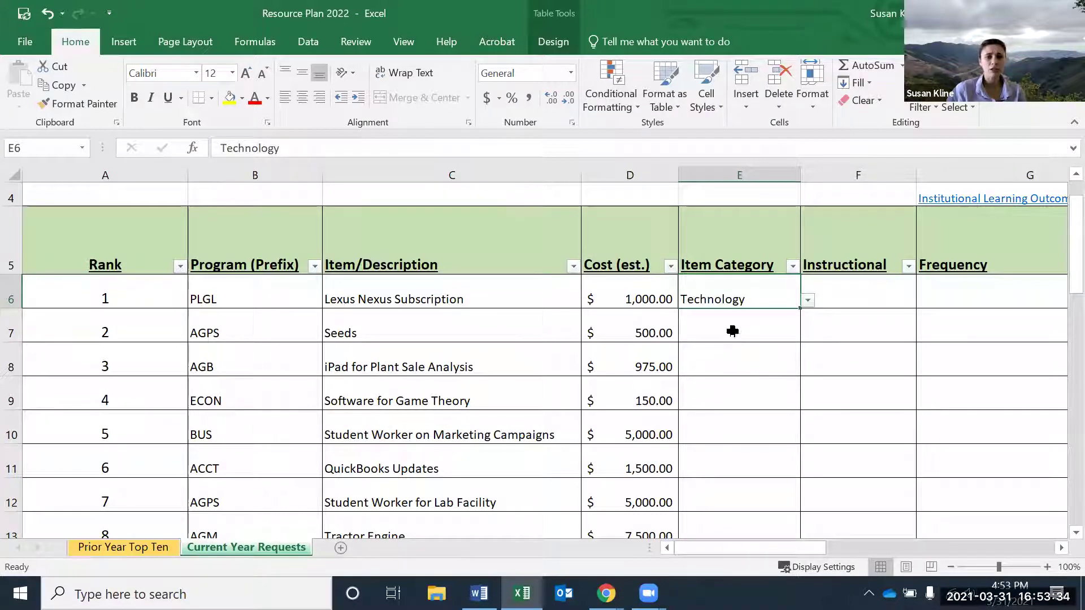
Set the item category to Supplies for Seeds and to Technology for iPad for Plant Sale Analysis.
left_click(731, 332)
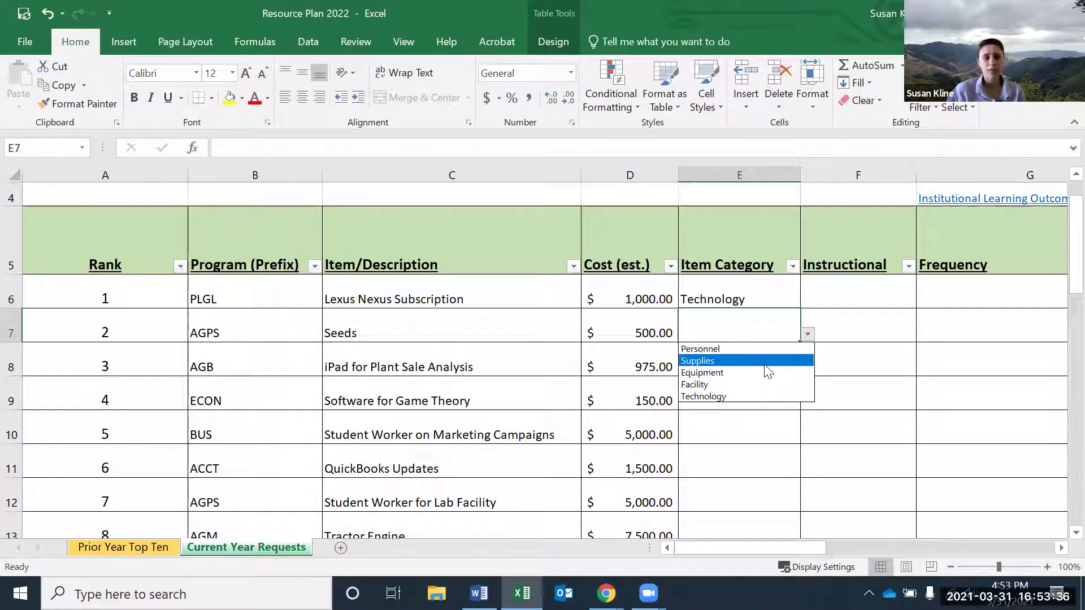
left_click(764, 358)
left_click(764, 358)
left_click(808, 368)
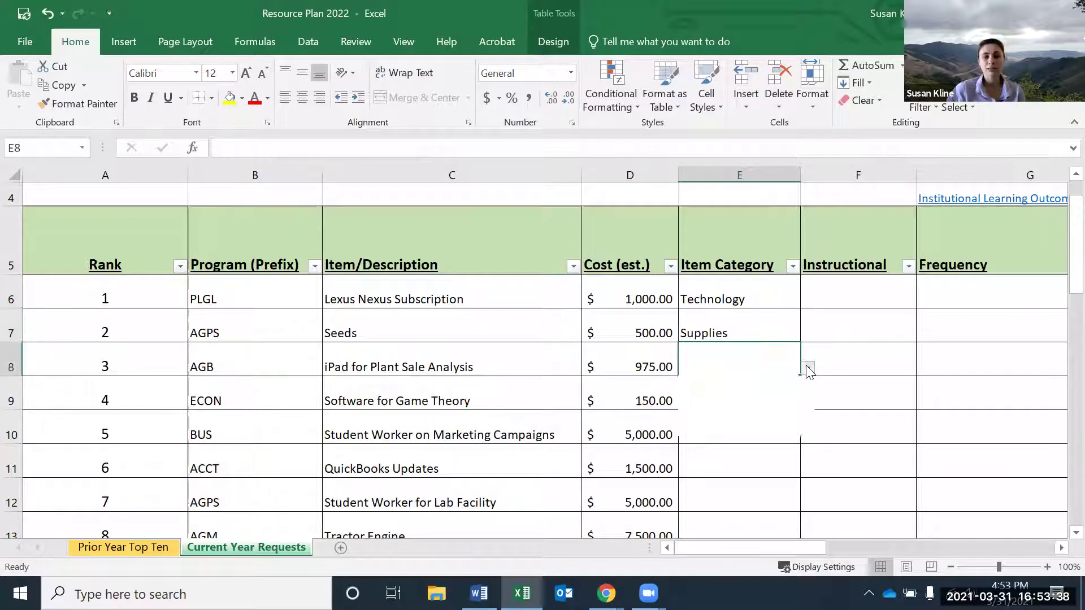
left_click(746, 430)
Categorize Software for Game Theory as Technology and Student Worker on Marketing Campaigns as Personnel.
left_click(720, 395)
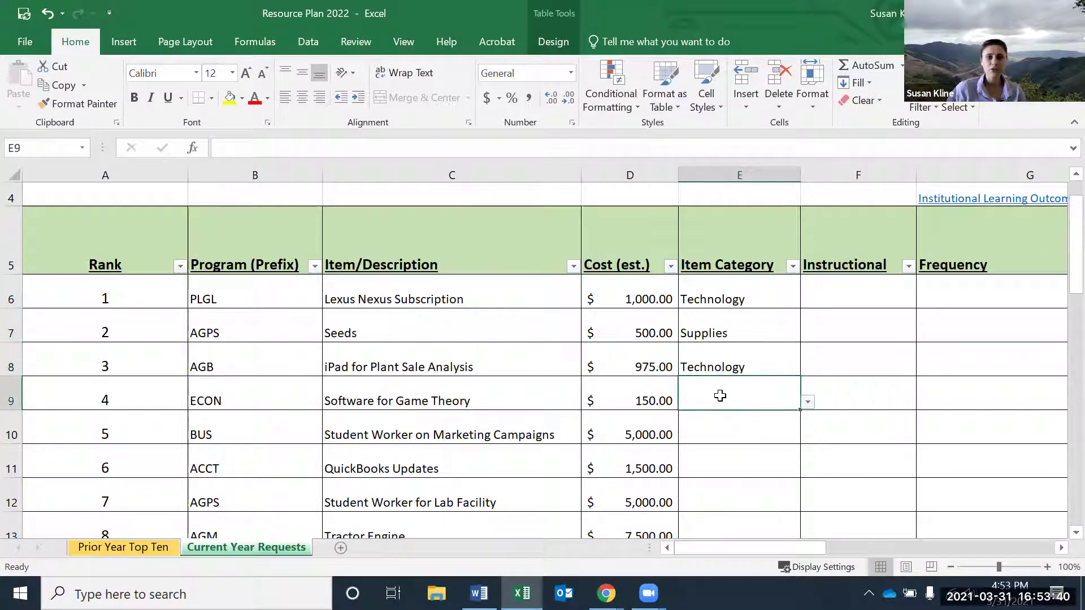
left_click(808, 402)
left_click(780, 463)
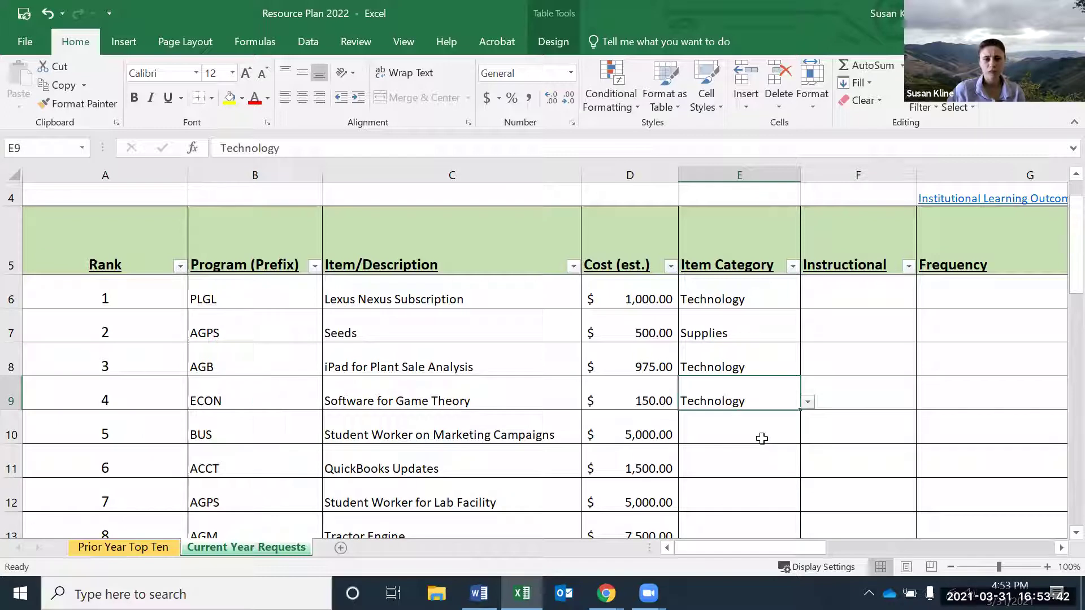
left_click(794, 441)
left_click(807, 435)
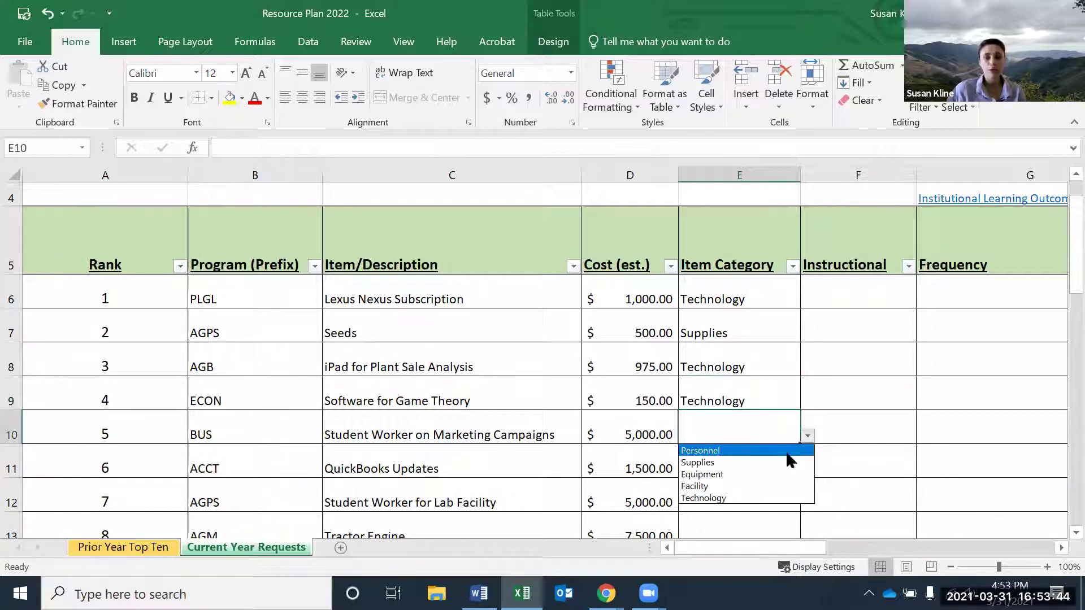
left_click(757, 449)
Categorize QuickBooks Updates as Technology and Student Worker for Lab Facility as Personnel.
left_click(759, 466)
left_click(808, 470)
left_click(763, 532)
left_click(761, 503)
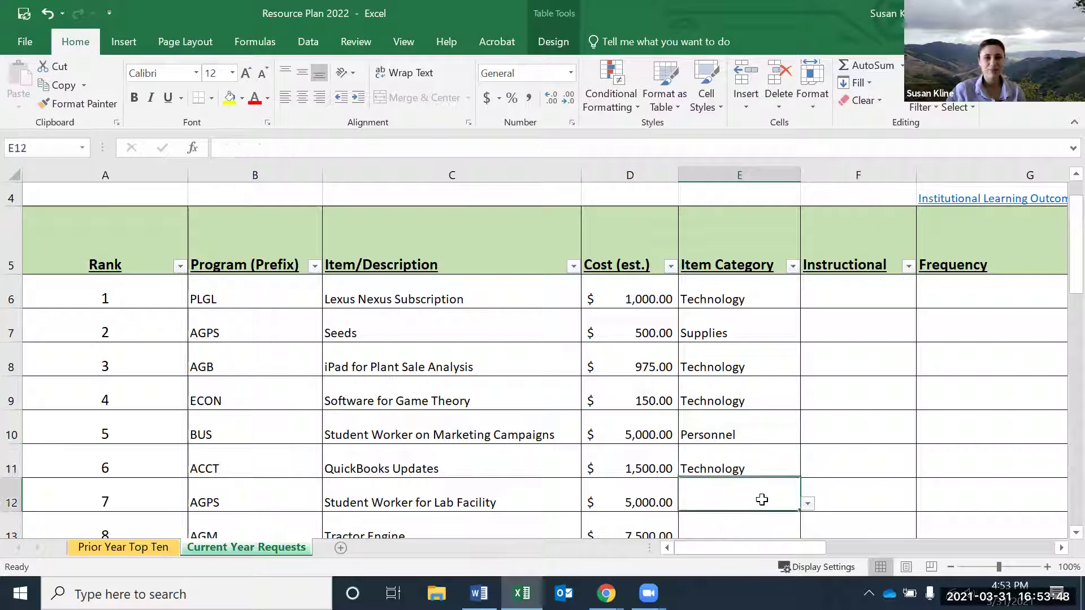
scroll(795, 460, "down", 1)
left_click(807, 379)
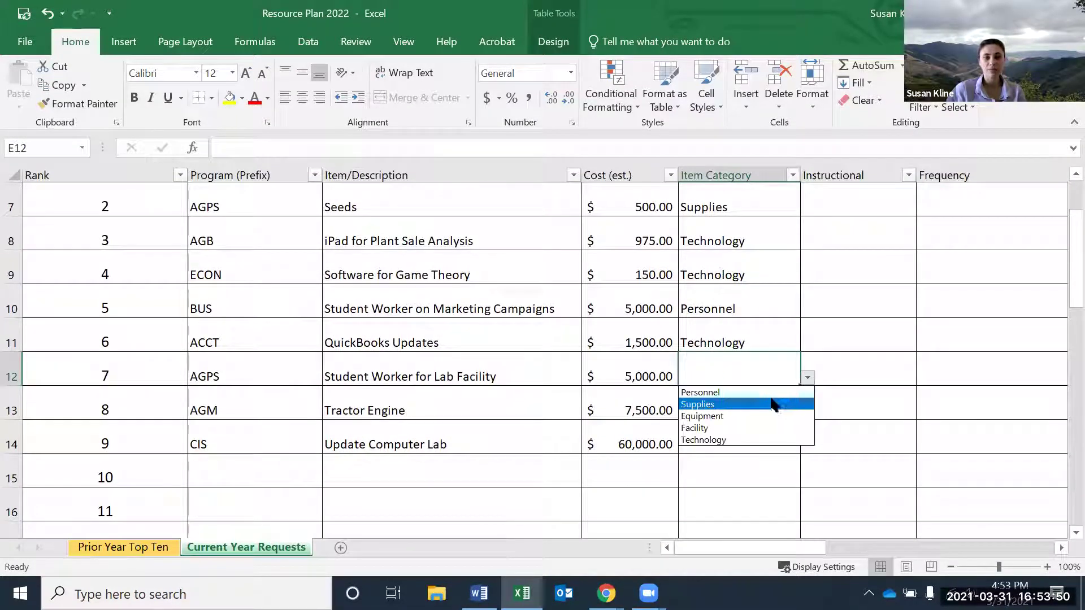
left_click(760, 390)
Set the item category to Equipment for Tractor Engine and to Technology for Update Computer Lab.
left_click(778, 411)
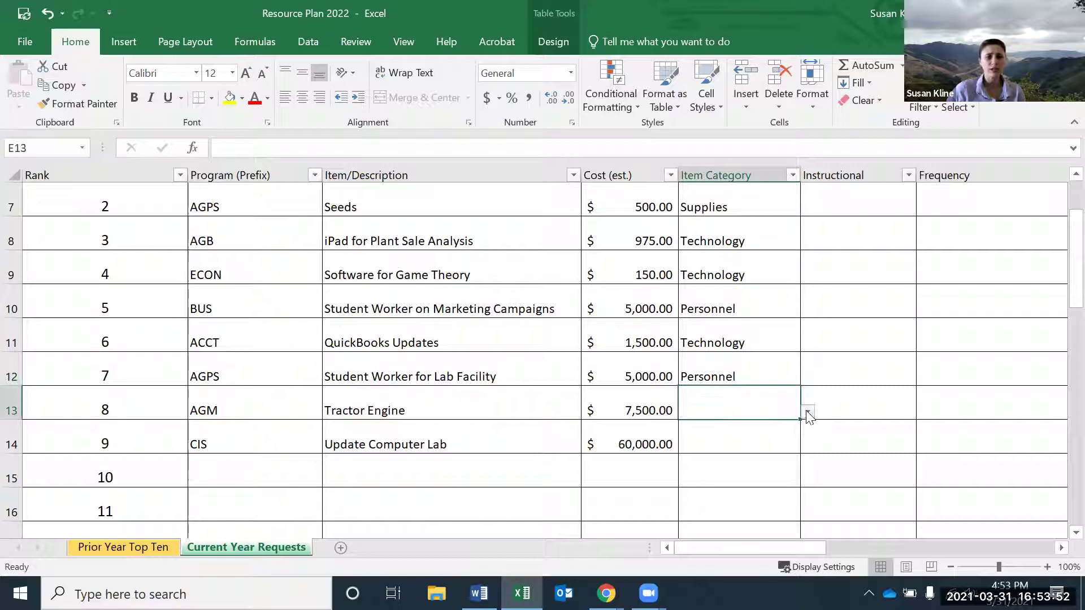
left_click(808, 412)
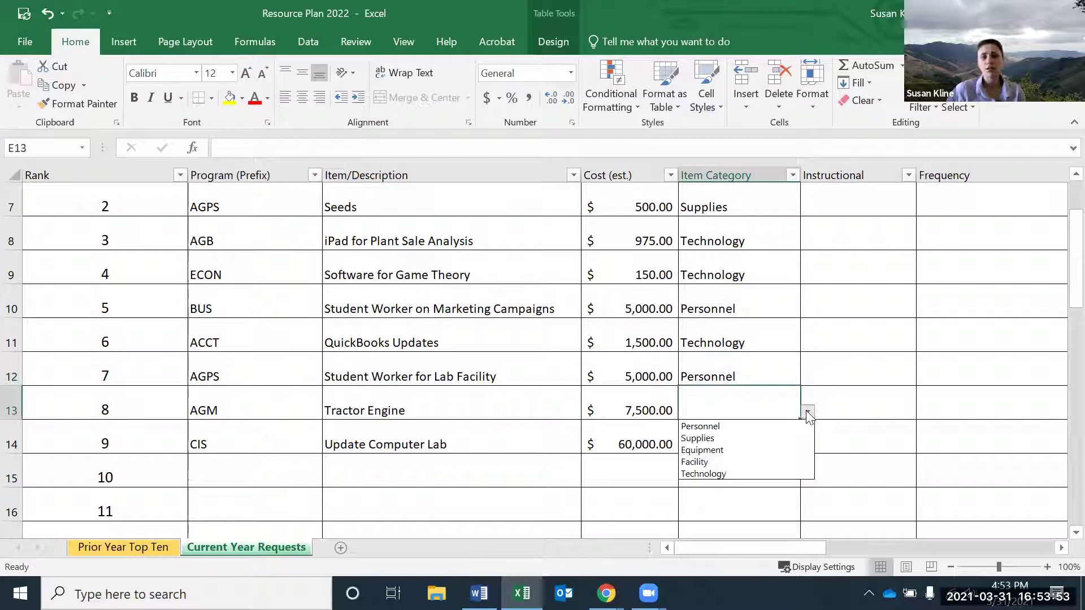
left_click(737, 451)
left_click(746, 437)
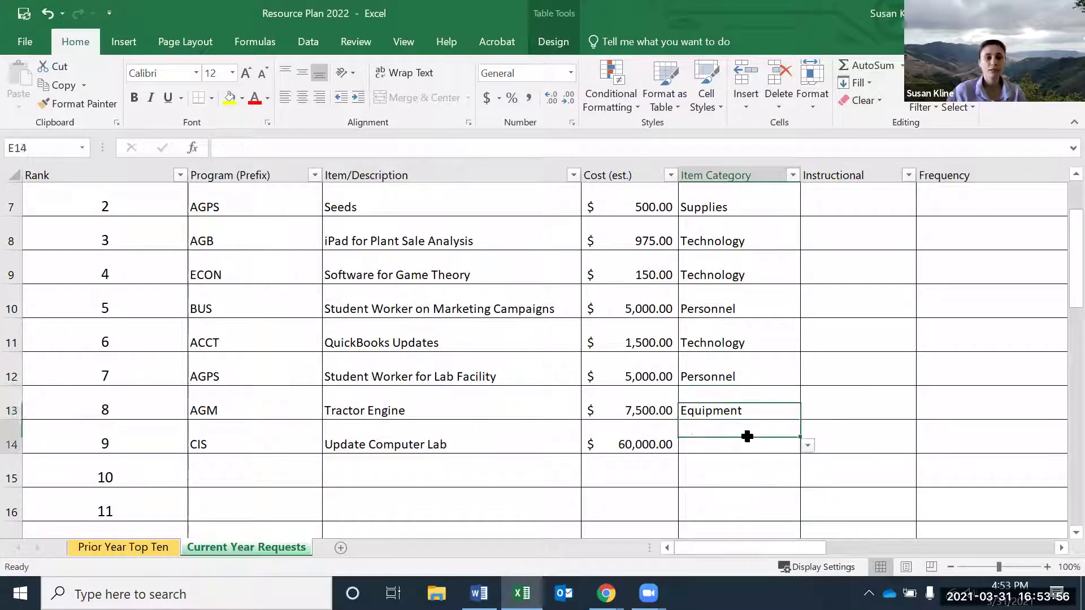
left_click(805, 450)
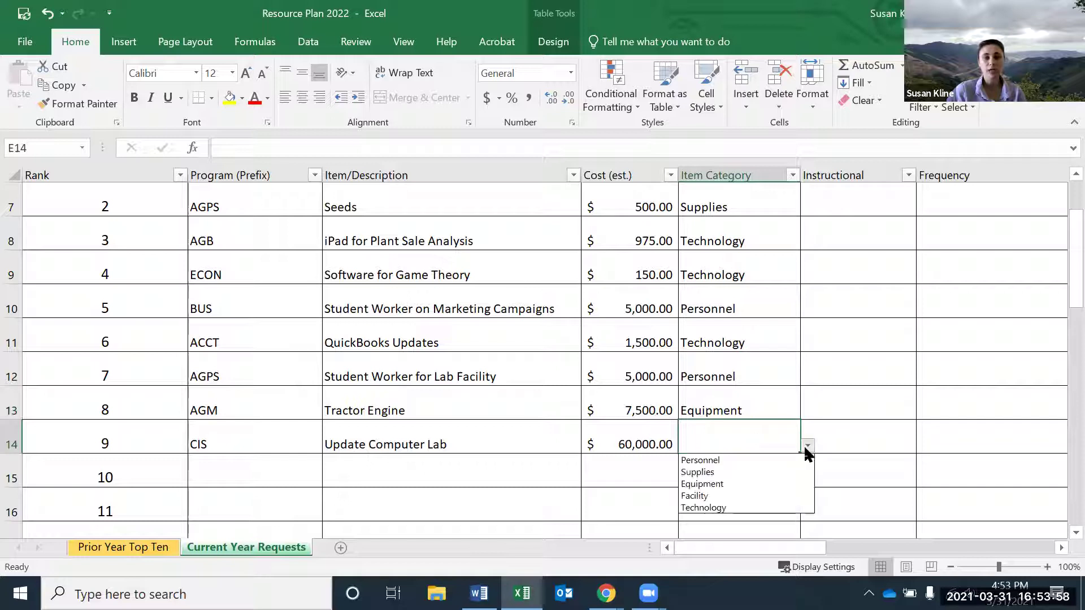
left_click(765, 506)
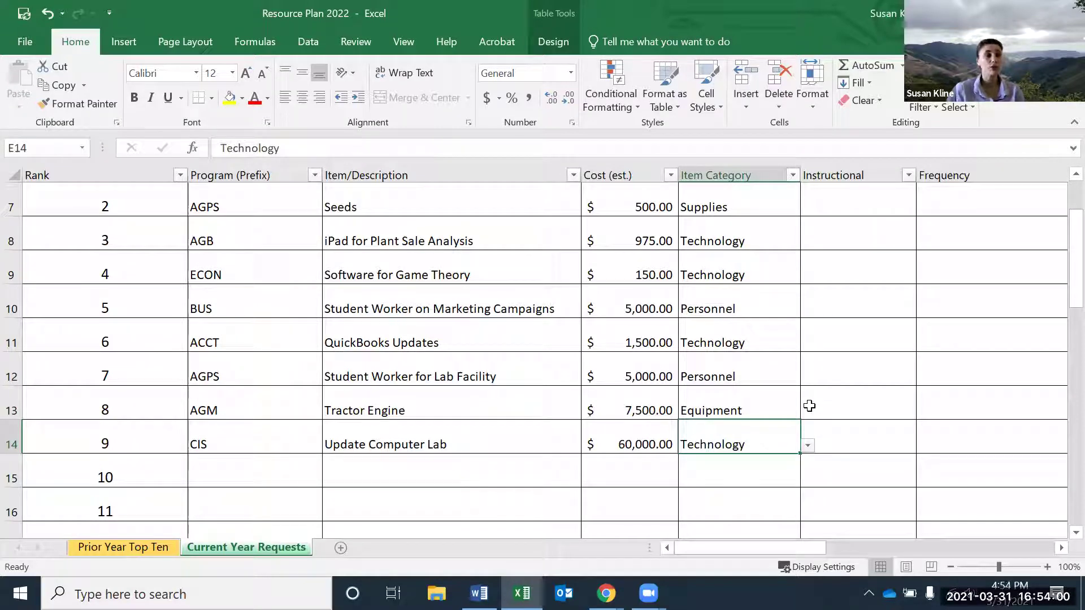
Mark the Lexus Nexus Subscription and Seeds requests as Instructional in the Instructional column.
scroll(714, 244, "up", 1)
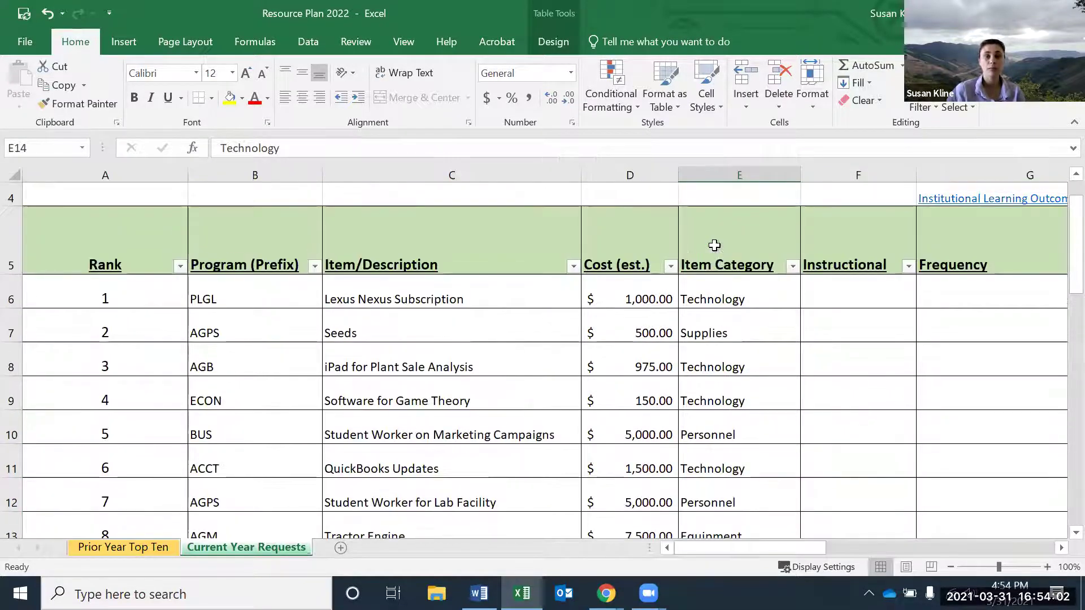
left_click(836, 300)
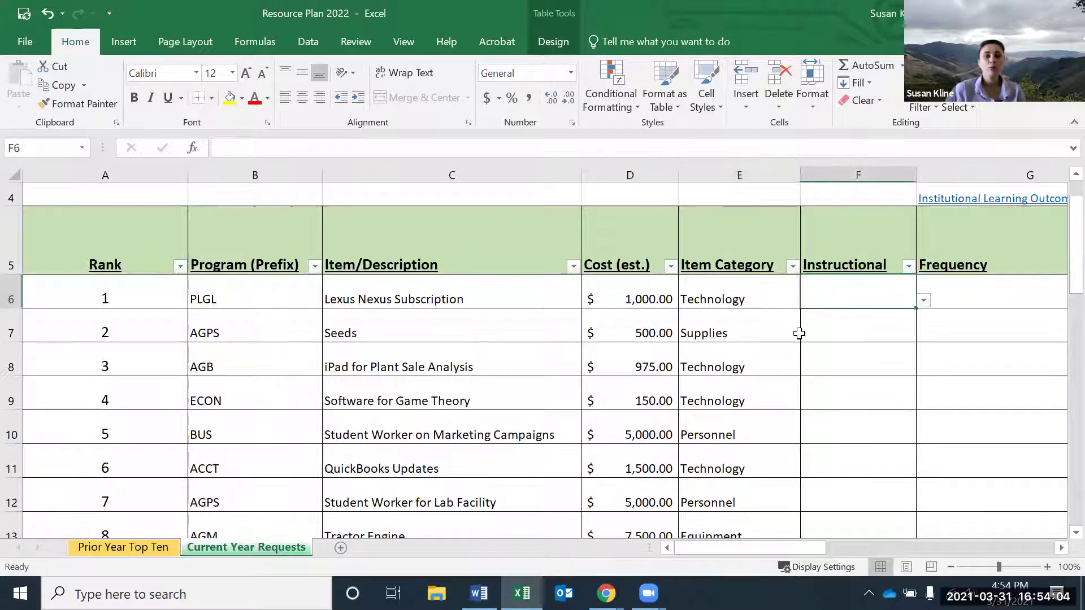
left_click(923, 301)
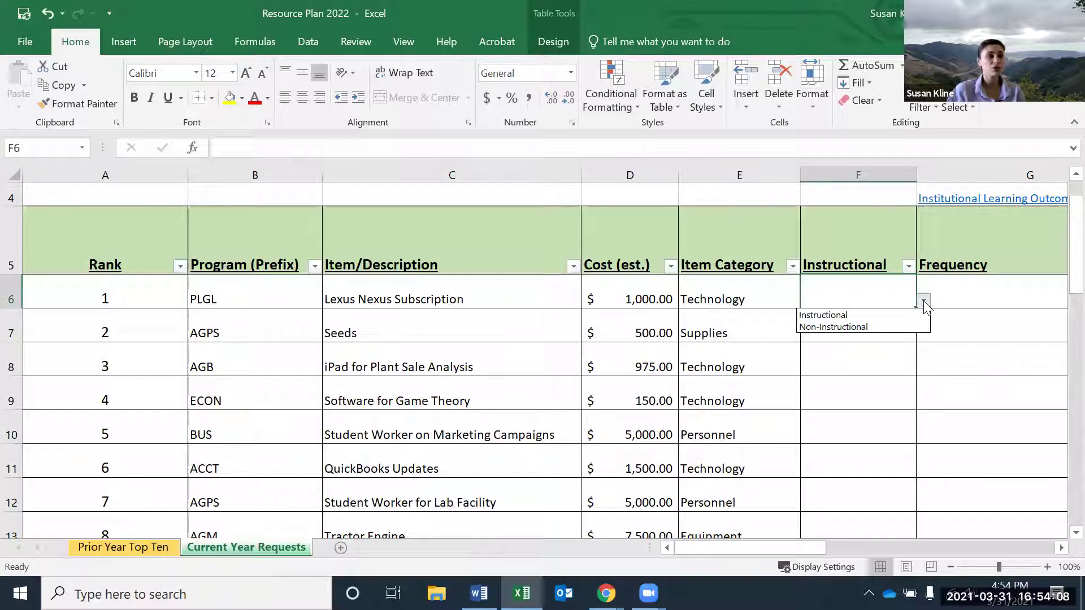
left_click(861, 315)
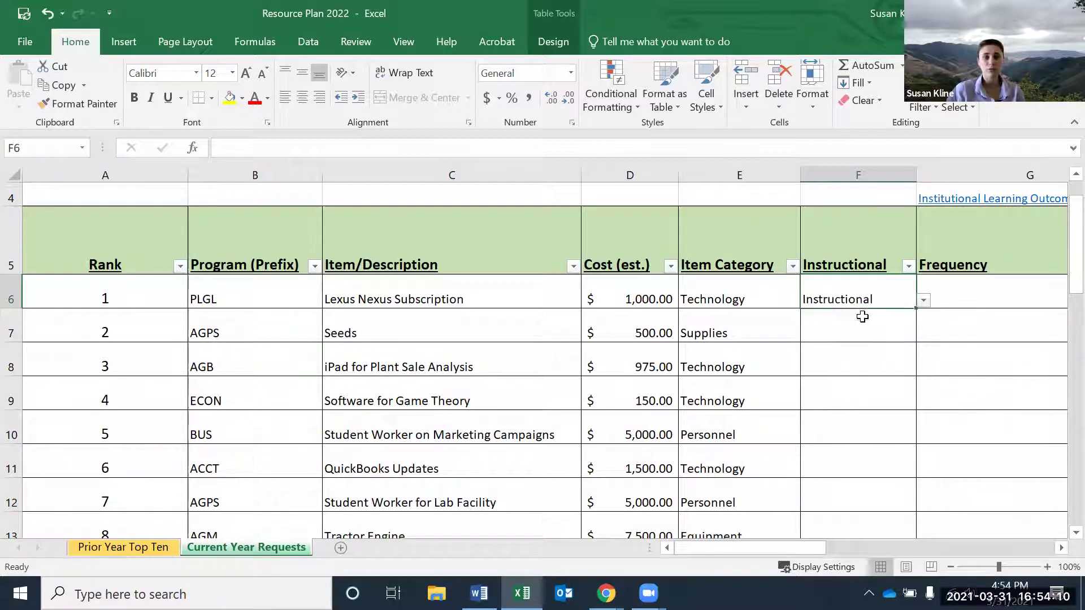
left_click(862, 332)
left_click(925, 336)
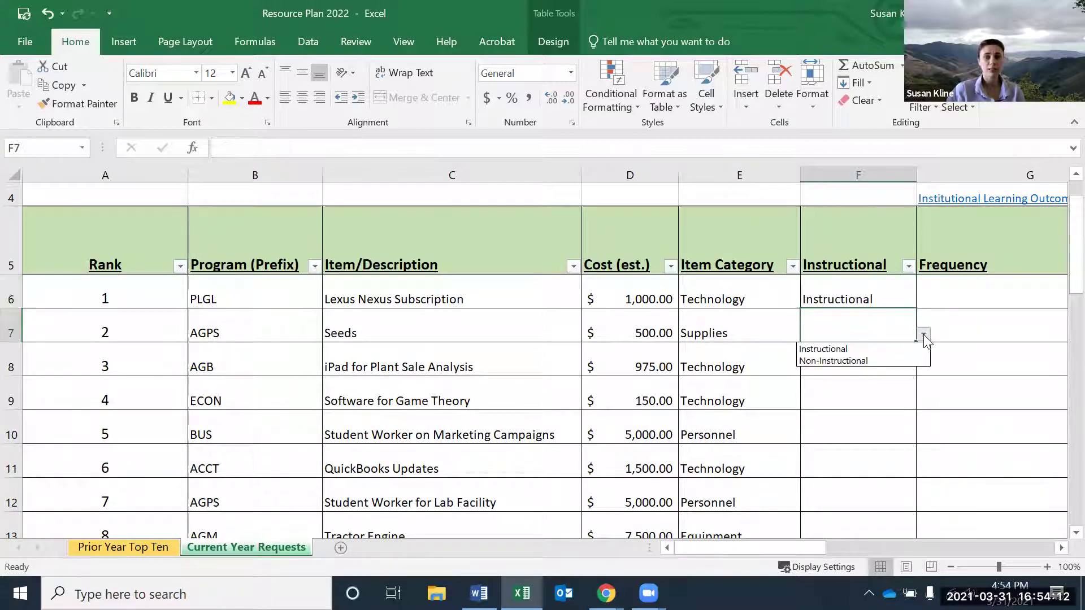
left_click(891, 350)
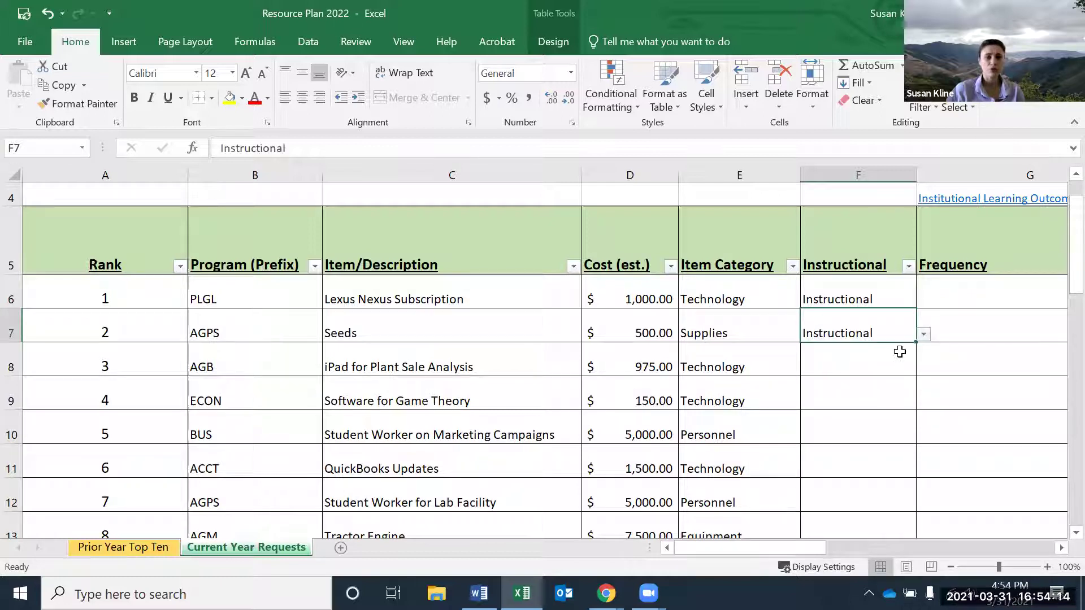
Mark the iPad for Plant Sale Analysis request as Non-Instructional in the Instructional column.
left_click(893, 367)
left_click(925, 370)
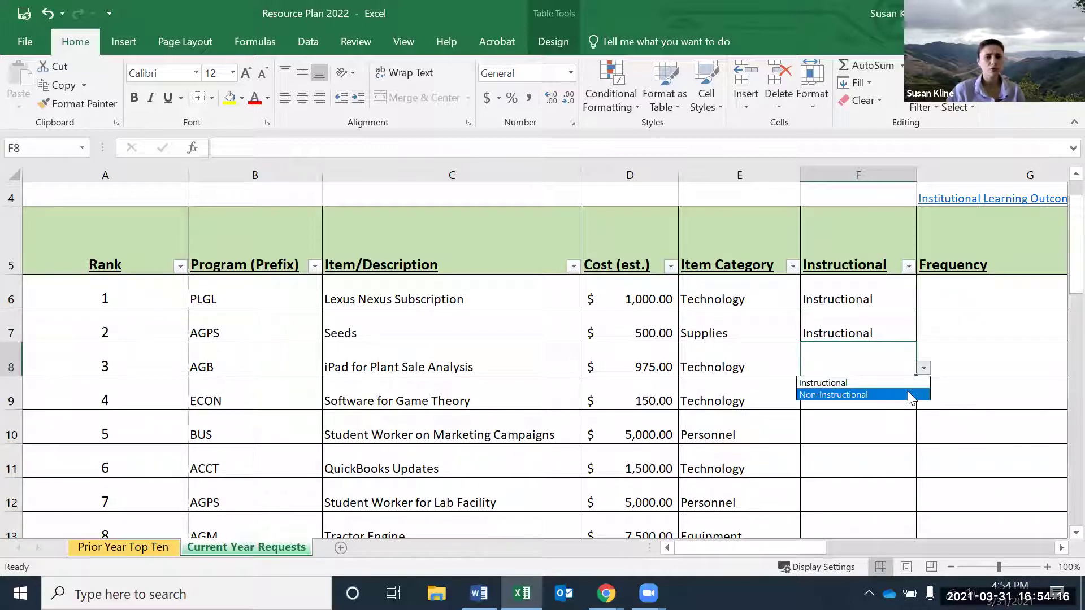
left_click(904, 393)
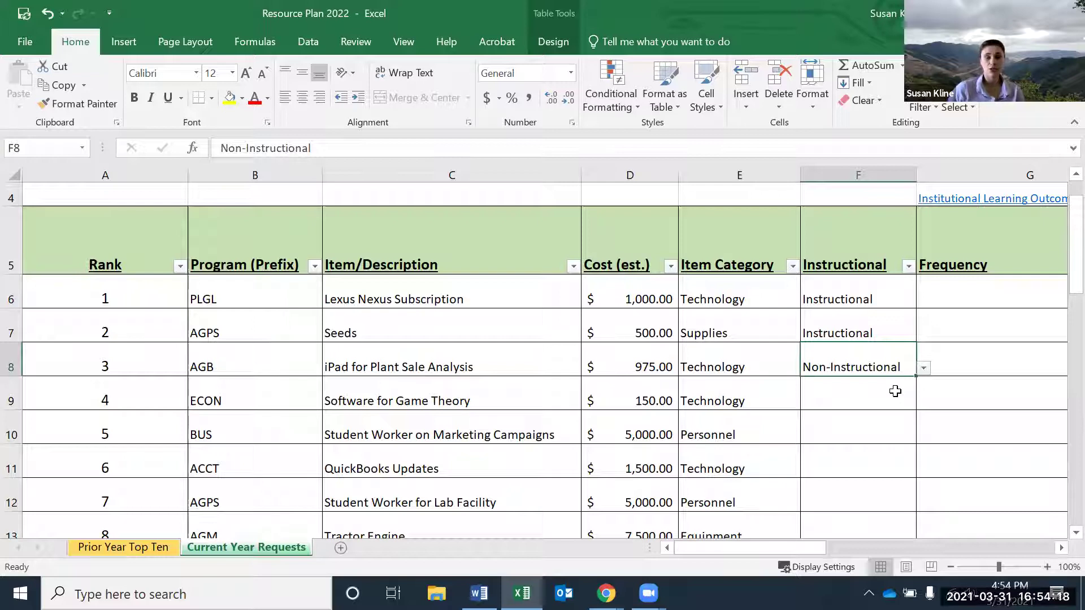
Mark Software for Game Theory as Instructional and Student Worker on Marketing Campaigns as Non-Instructional.
left_click(893, 404)
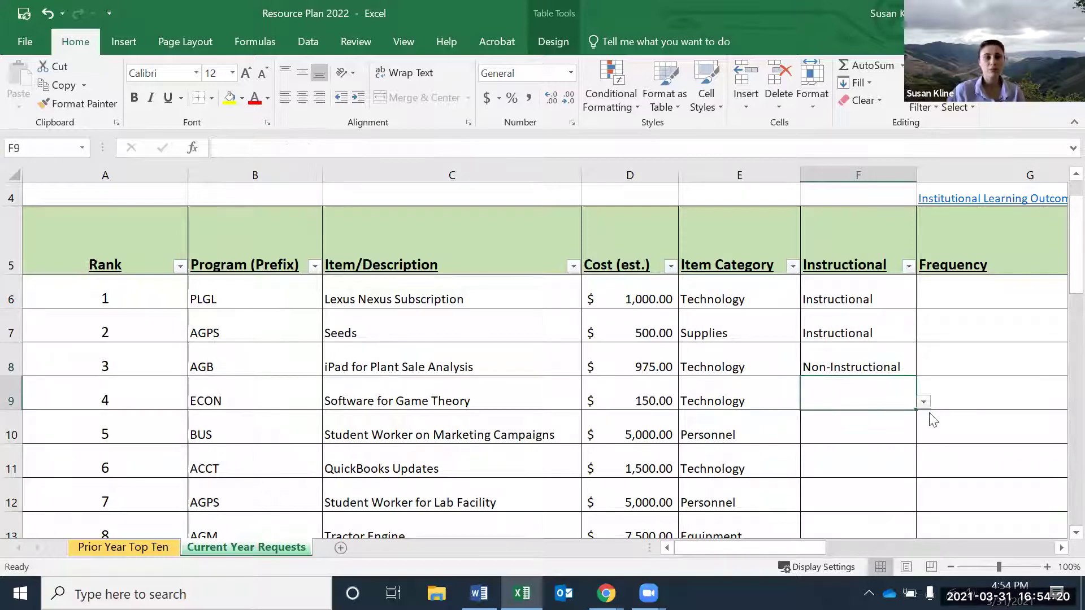
left_click(925, 403)
left_click(893, 417)
left_click(889, 434)
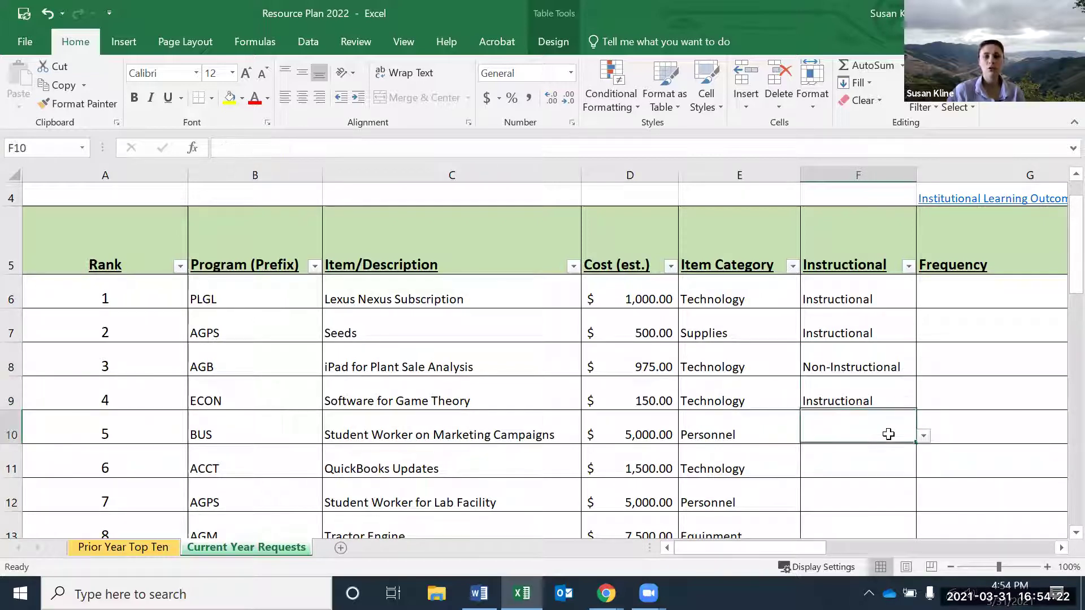
left_click(929, 437)
left_click(900, 461)
Mark the Tractor Engine and Update Computer Lab requests as Instructional in the Instructional column.
left_click(897, 463)
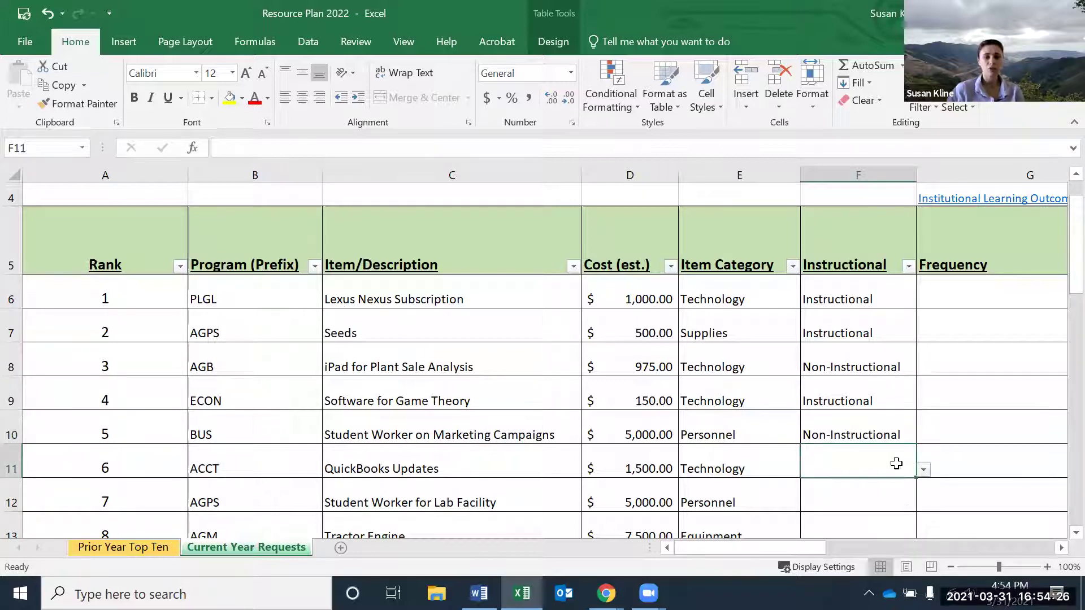
scroll(897, 463, "down", 1)
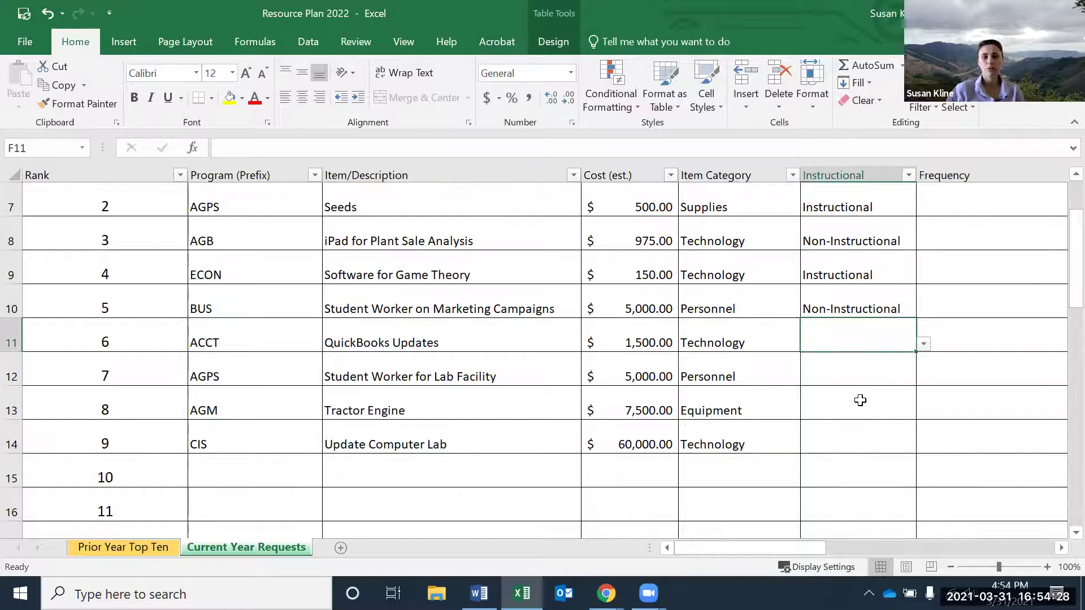
left_click(862, 400)
left_click(924, 412)
left_click(897, 424)
left_click(883, 433)
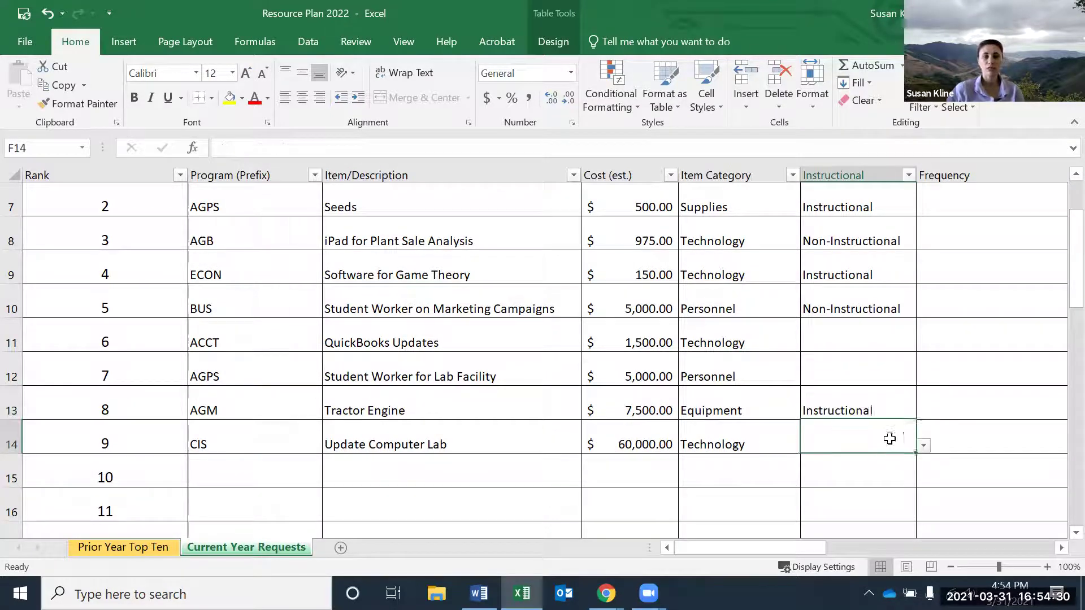
left_click(925, 447)
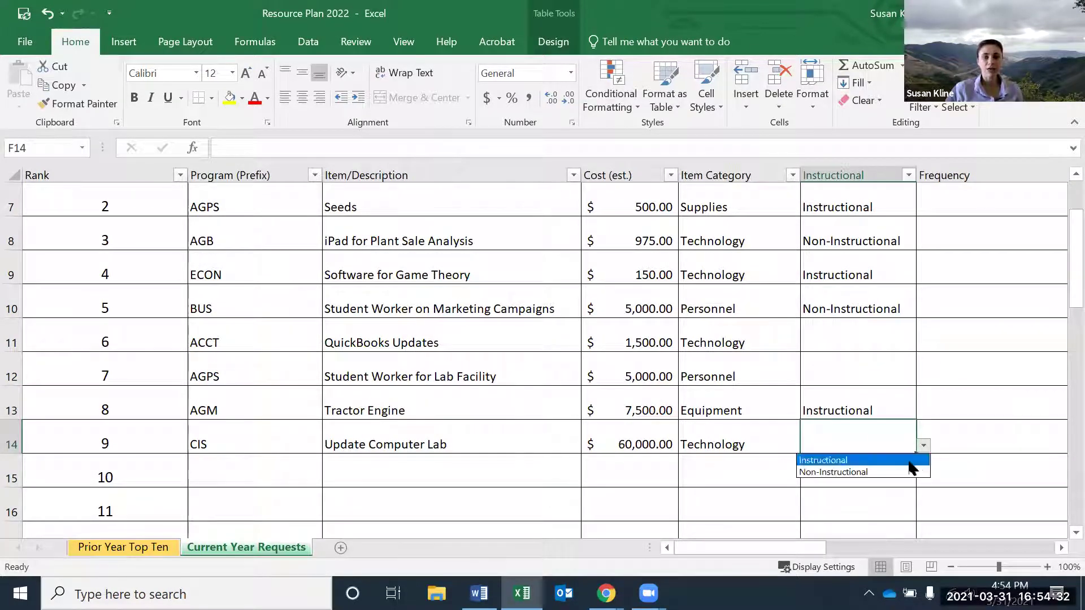
left_click(898, 455)
Mark Student Worker for Lab Facility as Non-Instructional and QuickBooks Updates as Instructional.
left_click(867, 383)
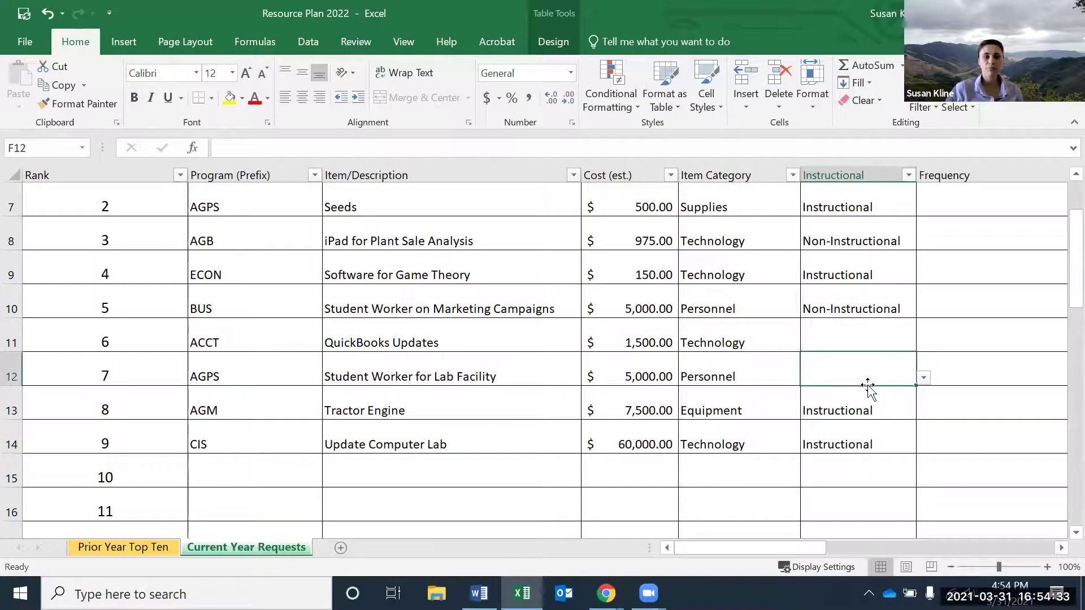
left_click(923, 378)
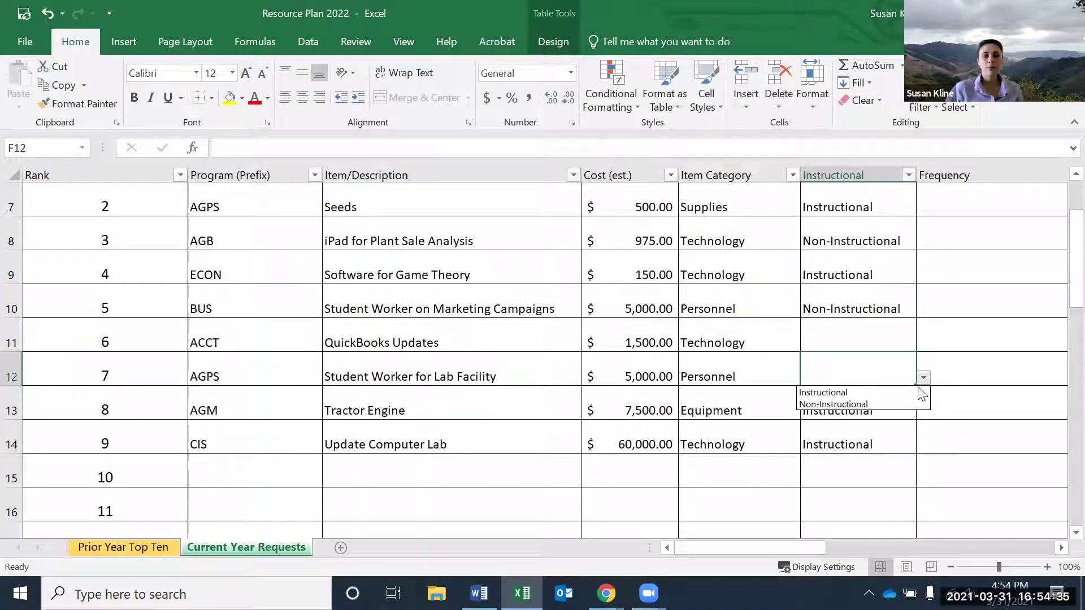
left_click(893, 403)
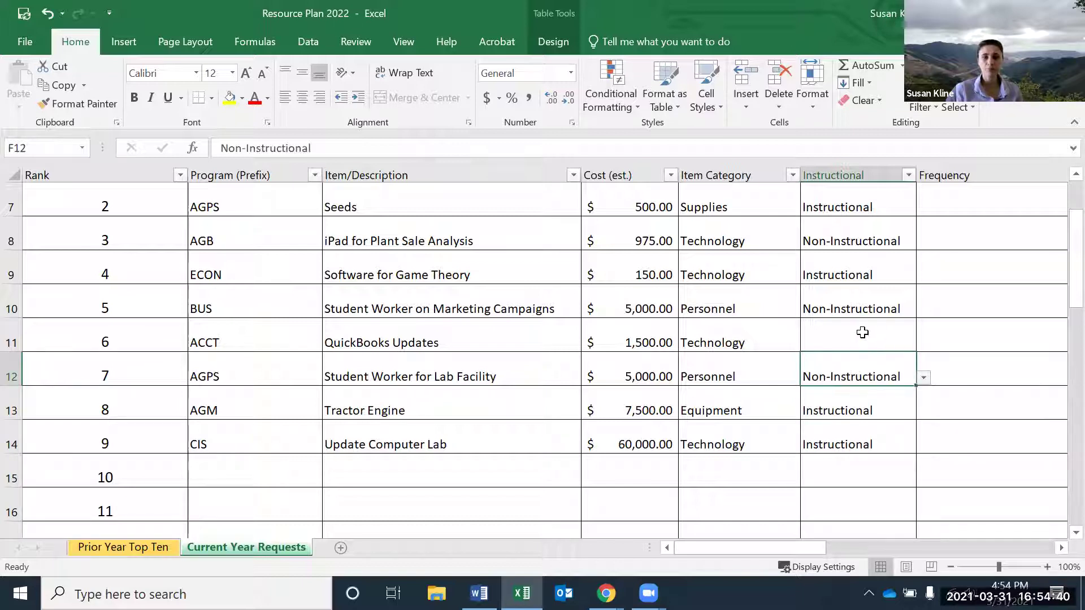
left_click(862, 332)
left_click(924, 343)
left_click(916, 356)
Set the Frequency of the rank 1 Lexus Nexus Subscription request to One-time.
left_click(970, 368)
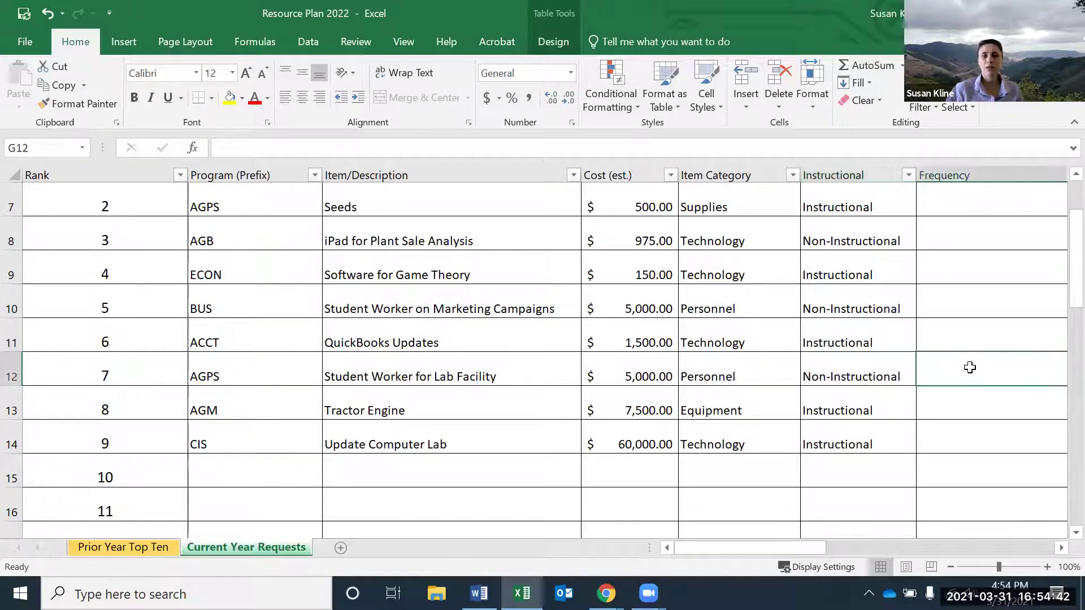
scroll(970, 368, "up", 2)
left_click(967, 361)
left_click_drag(745, 542, 854, 551)
scroll(543, 407, "right", 1)
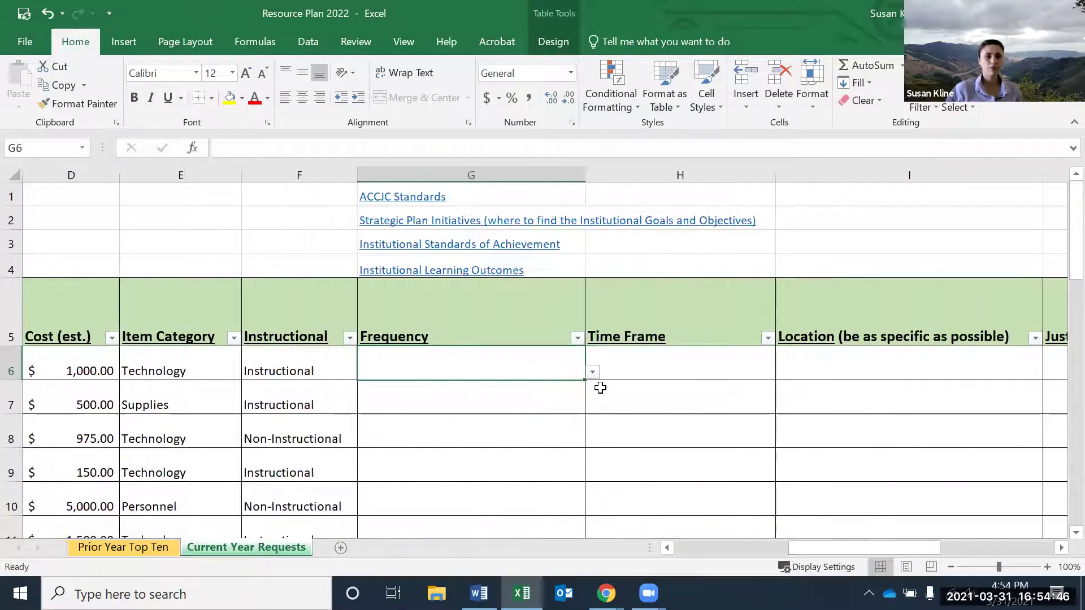
left_click(593, 373)
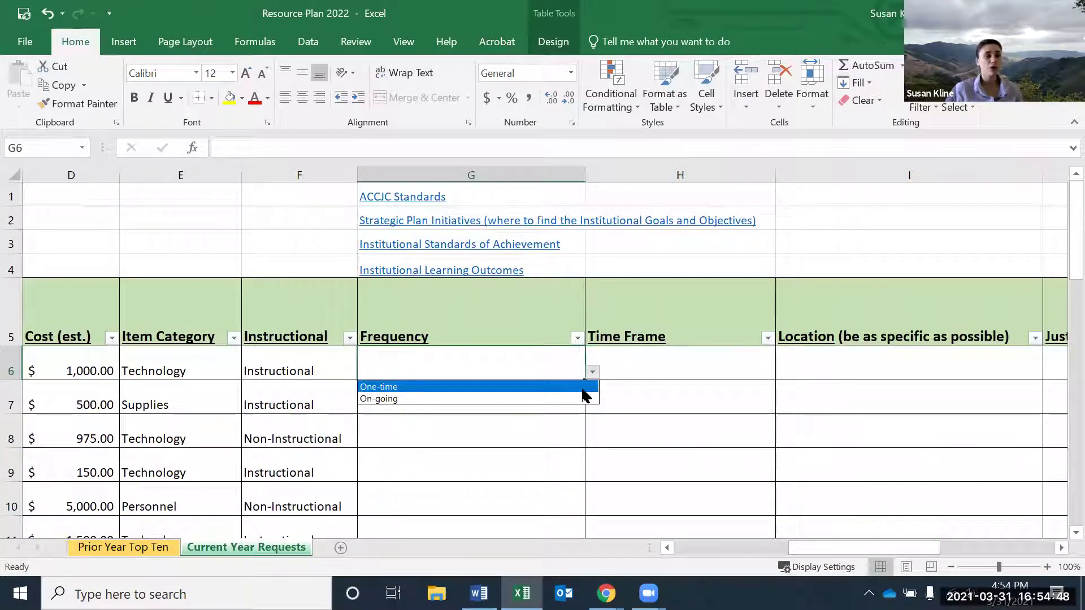
left_click(815, 547)
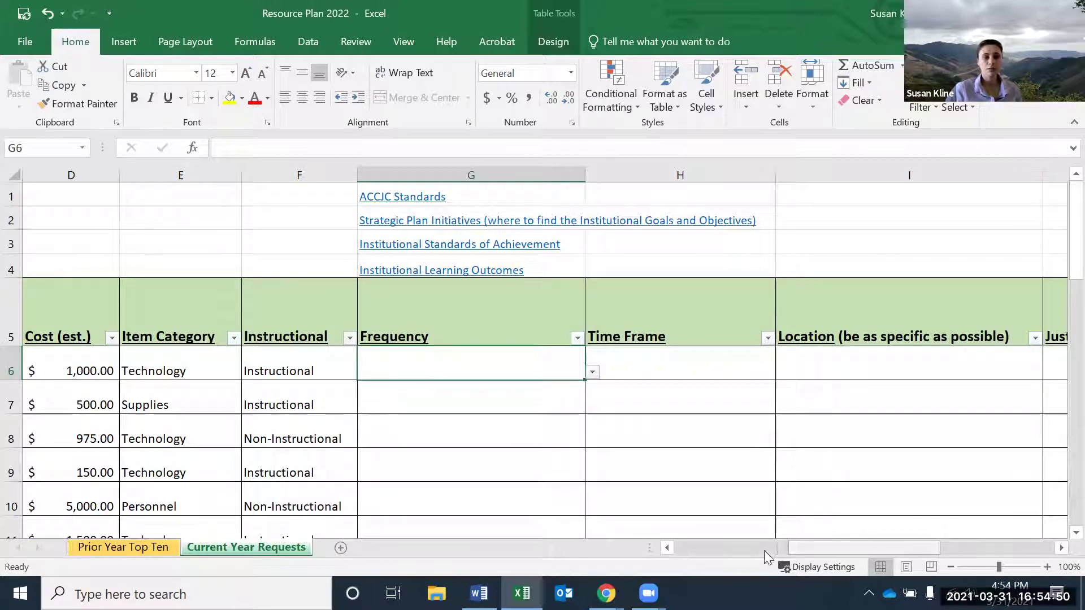
scroll(588, 369, "down", 1)
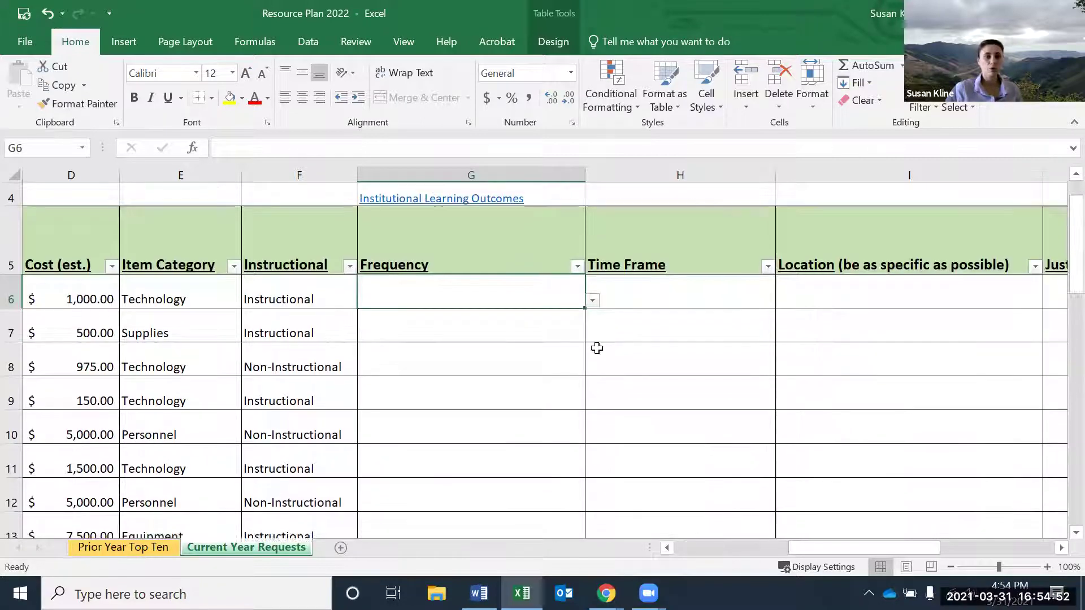
left_click(593, 300)
left_click(564, 309)
Set the Frequency of the Seeds request in row 7 to On-going and copy it down through row 12.
left_click(565, 325)
left_click(592, 339)
left_click(570, 362)
left_click(566, 346)
left_click(562, 334)
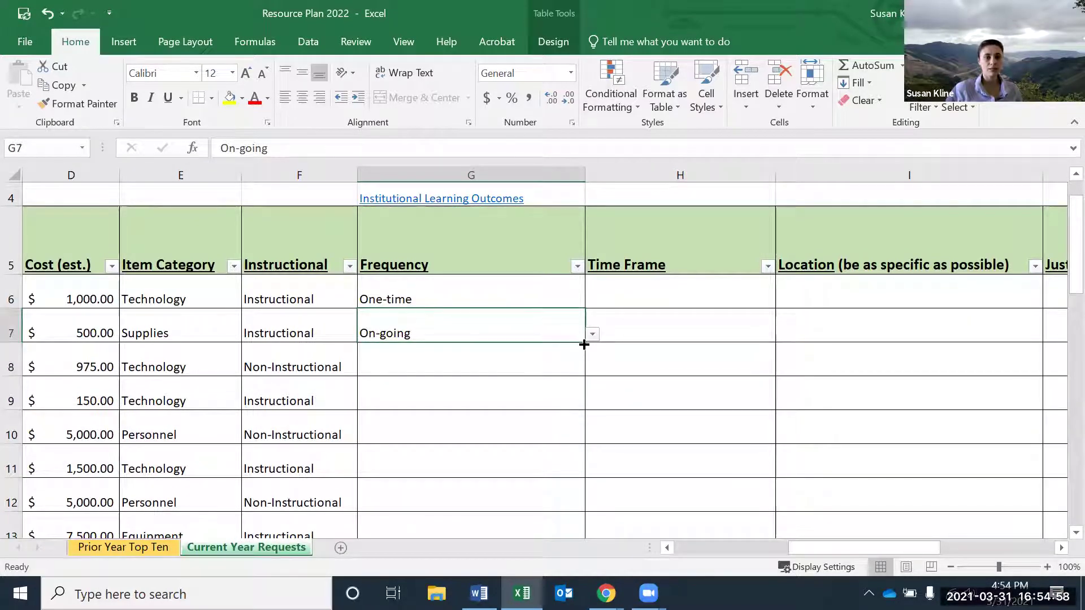
left_click_drag(584, 345, 573, 508)
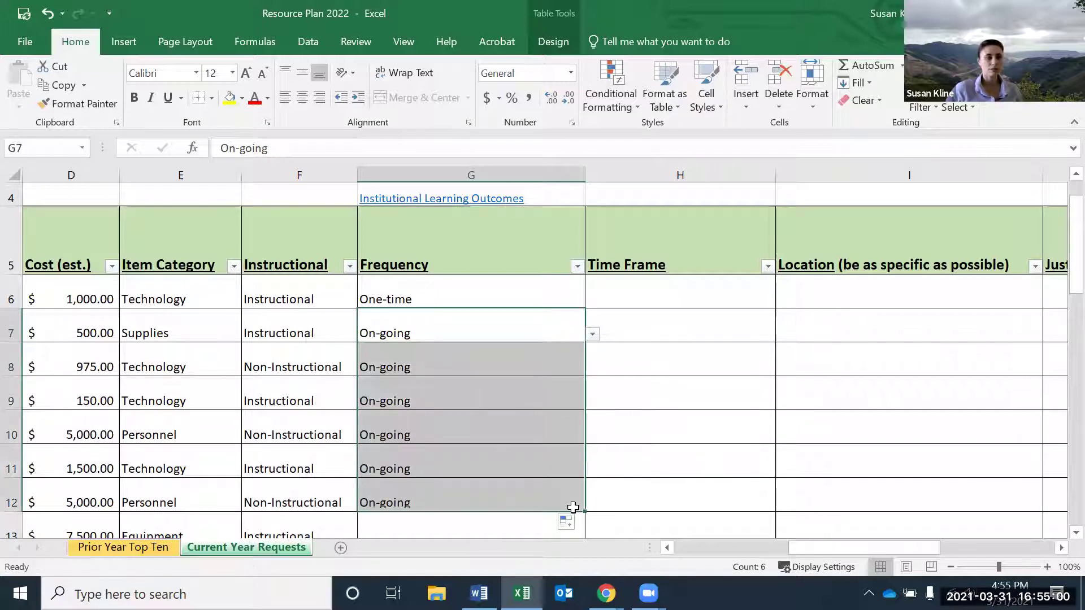
Set the Frequency of the Tractor Engine and Update Computer Lab requests in rows 13 and 14 to One-time.
scroll(543, 455, "down", 1)
left_click(573, 411)
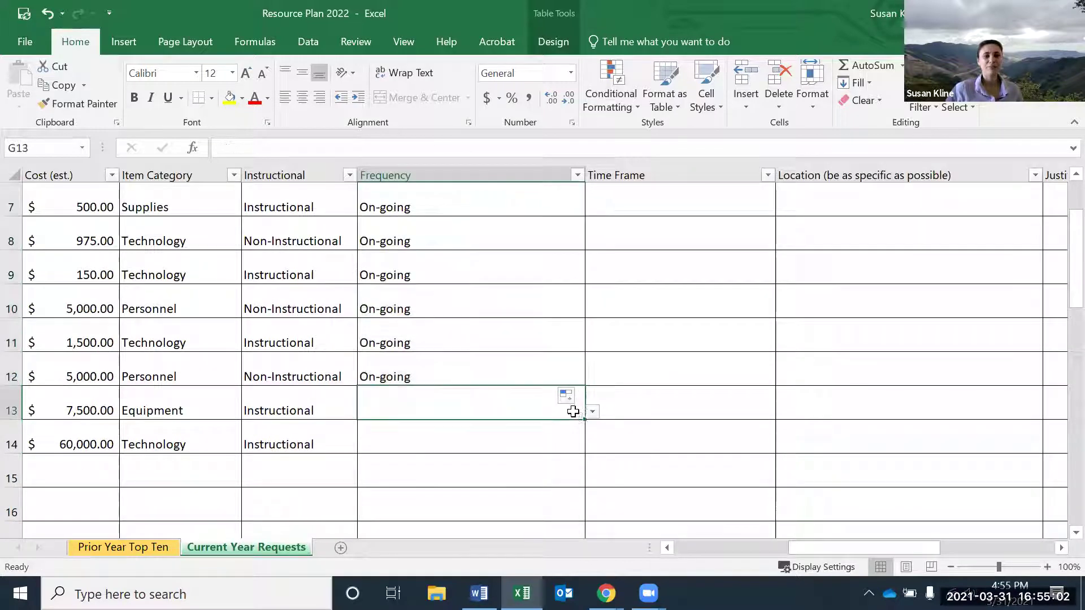
left_click(594, 412)
left_click(548, 427)
left_click(543, 432)
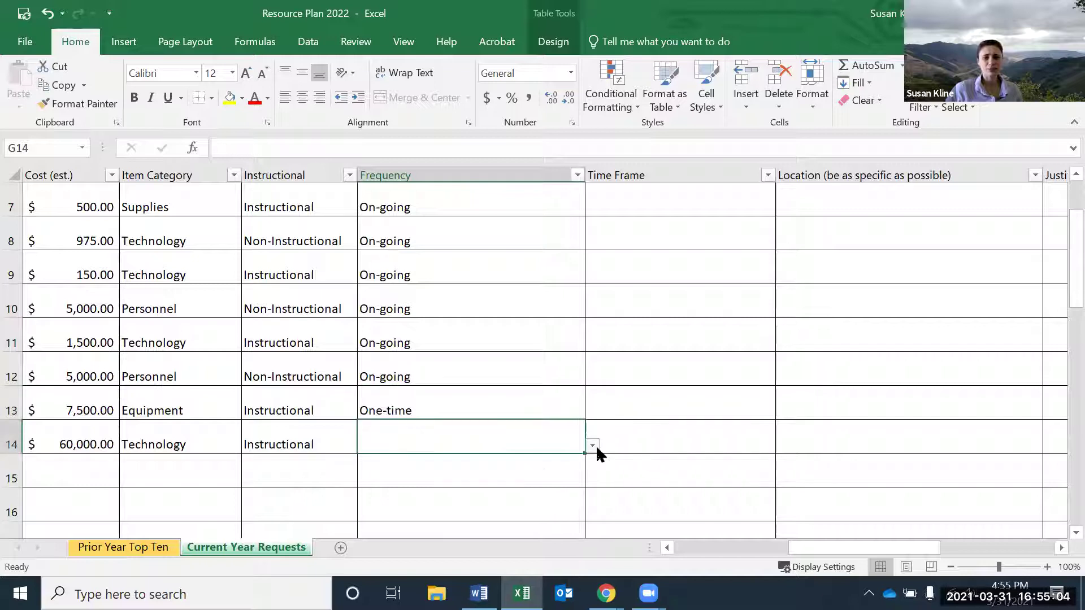
left_click(592, 445)
left_click(542, 460)
Set the Time Frame of the first request in row 6 to Immediate (Next Year or Sooner).
left_click(707, 425)
scroll(705, 422, "up", 1)
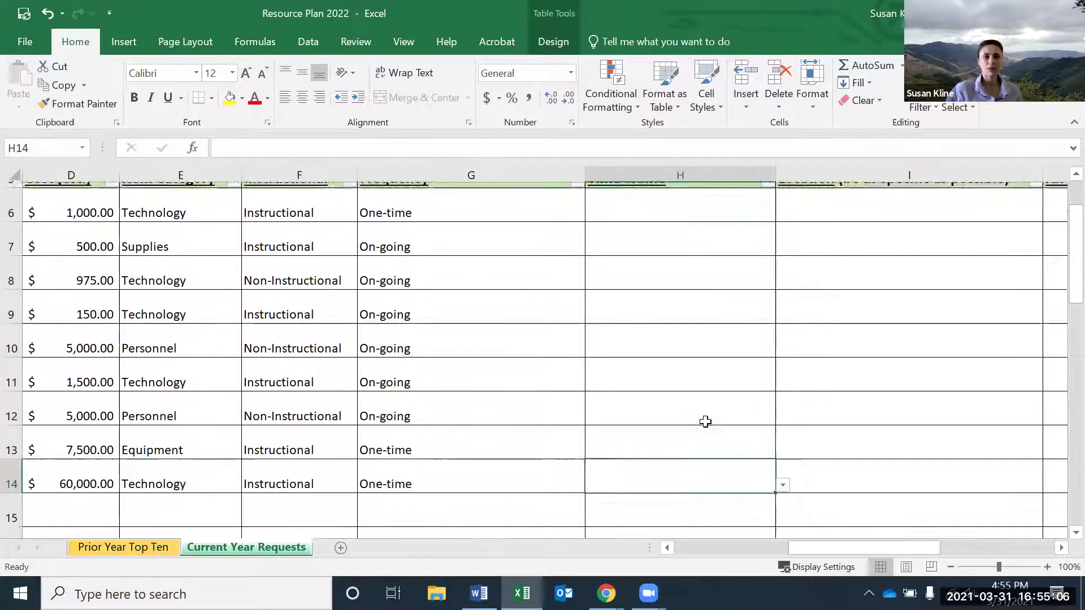
scroll(706, 423, "up", 1)
left_click(688, 298)
left_click(783, 300)
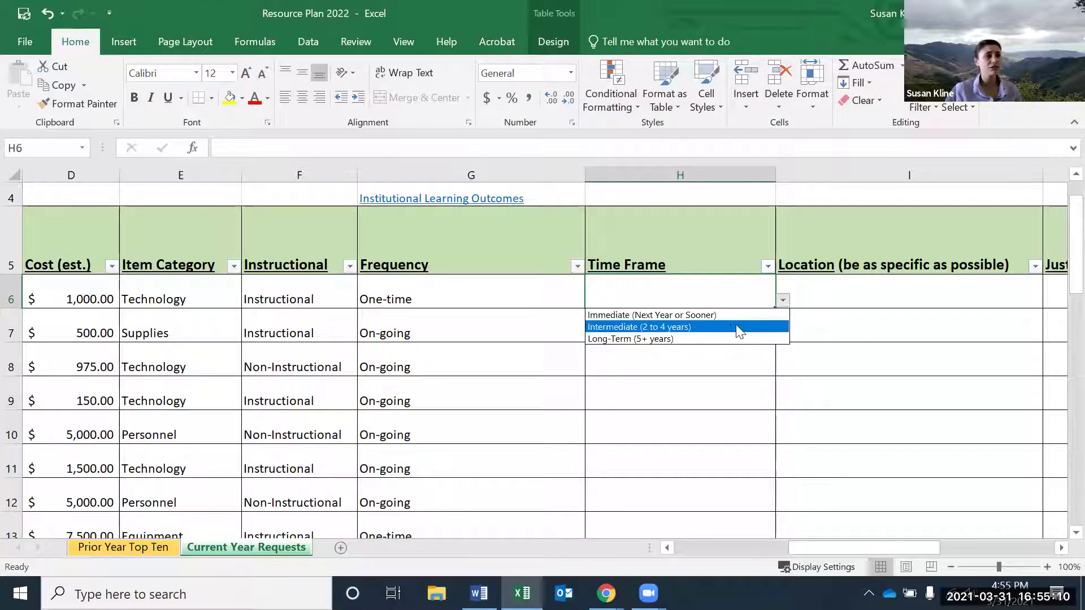
left_click(685, 316)
Set the Time Frame to Intermediate (2 to 4 years) in row 7 and to Long-Term (5+ years) in row 8.
left_click(690, 332)
left_click(783, 334)
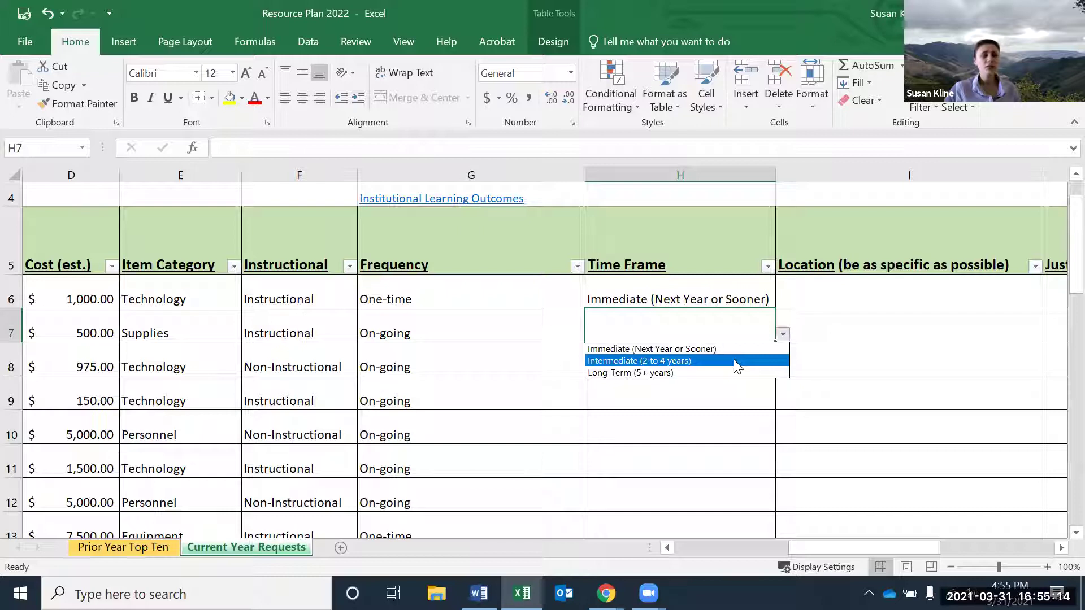
left_click(734, 359)
left_click(767, 371)
left_click(783, 369)
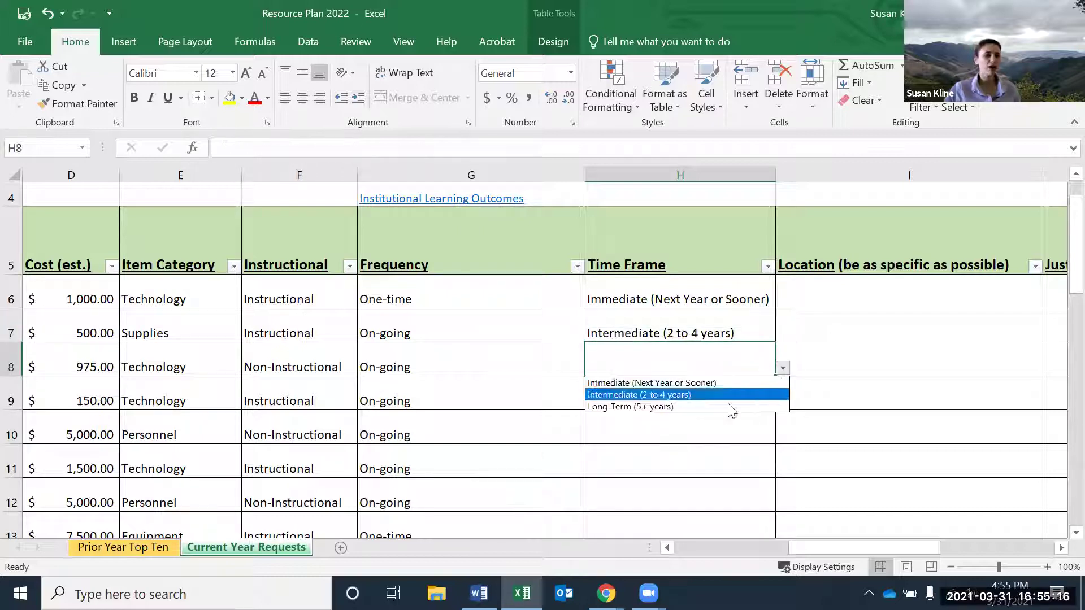
left_click(725, 405)
left_click(722, 400)
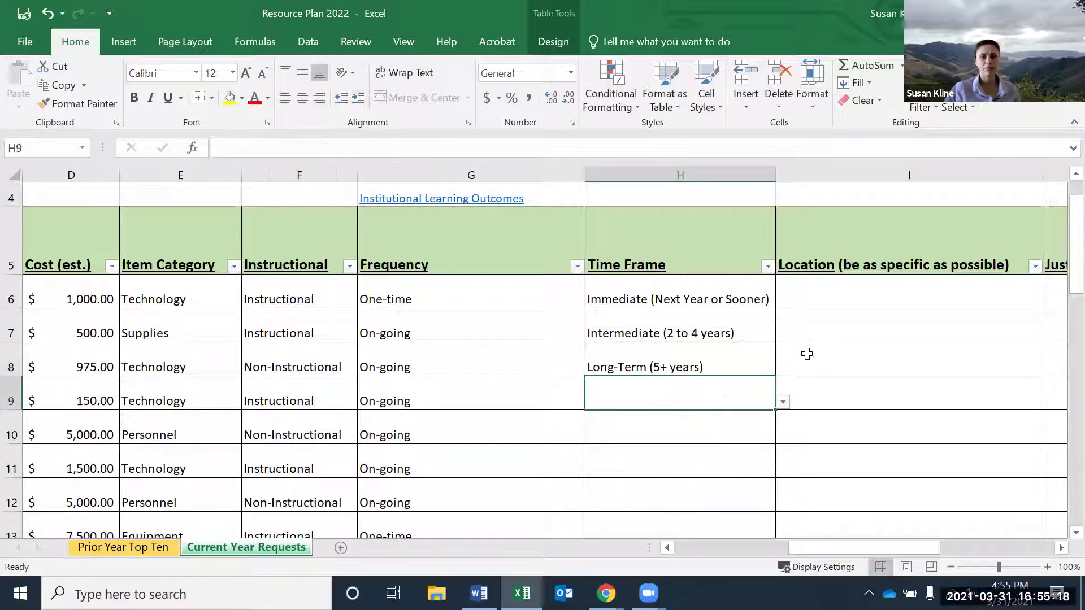
Enter SLO 2608 as the Location of the request in row 6 and SLO 4302 for row 7.
left_click(821, 303)
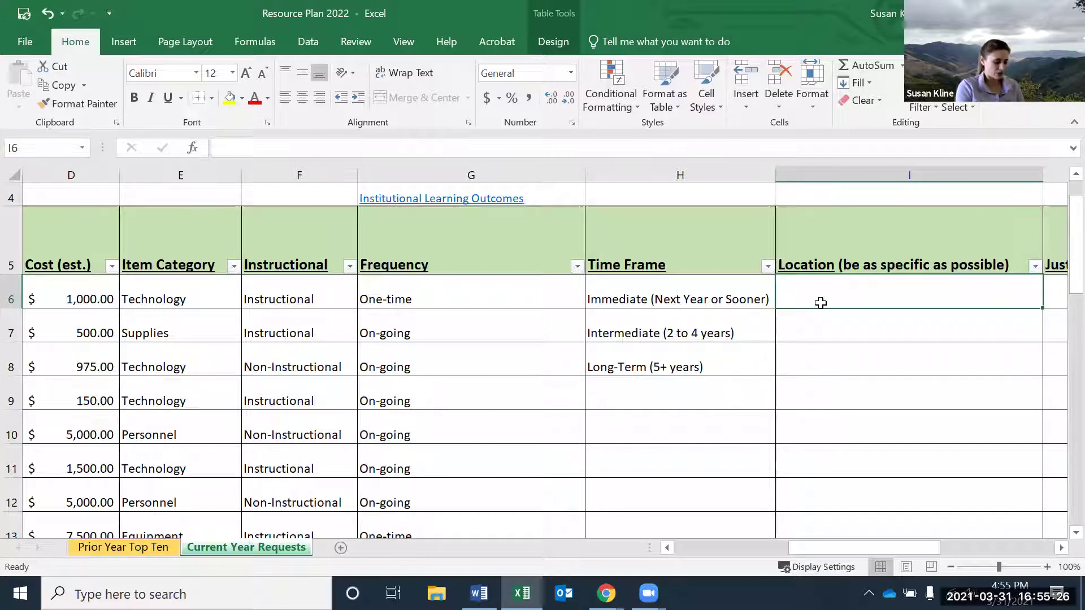
type("SLO 2608")
key("Return")
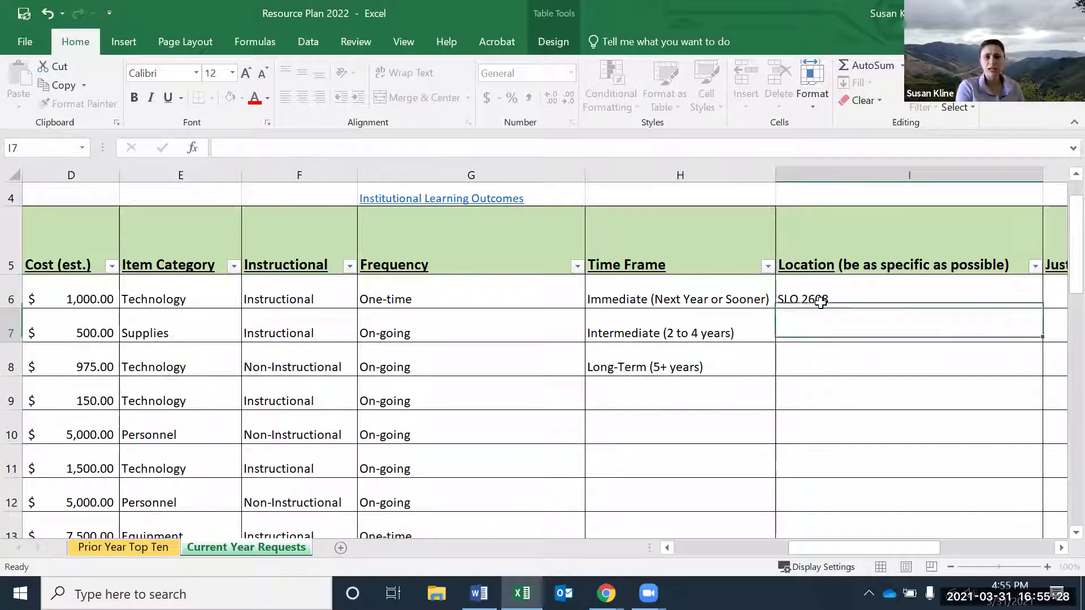
type("SLO ")
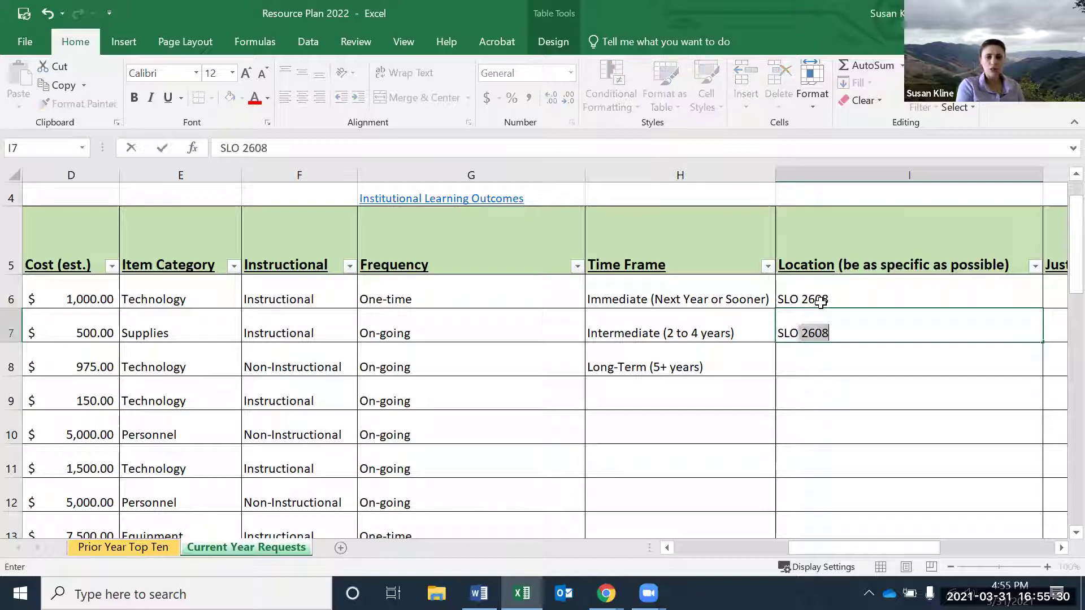
type("4302")
key("Return")
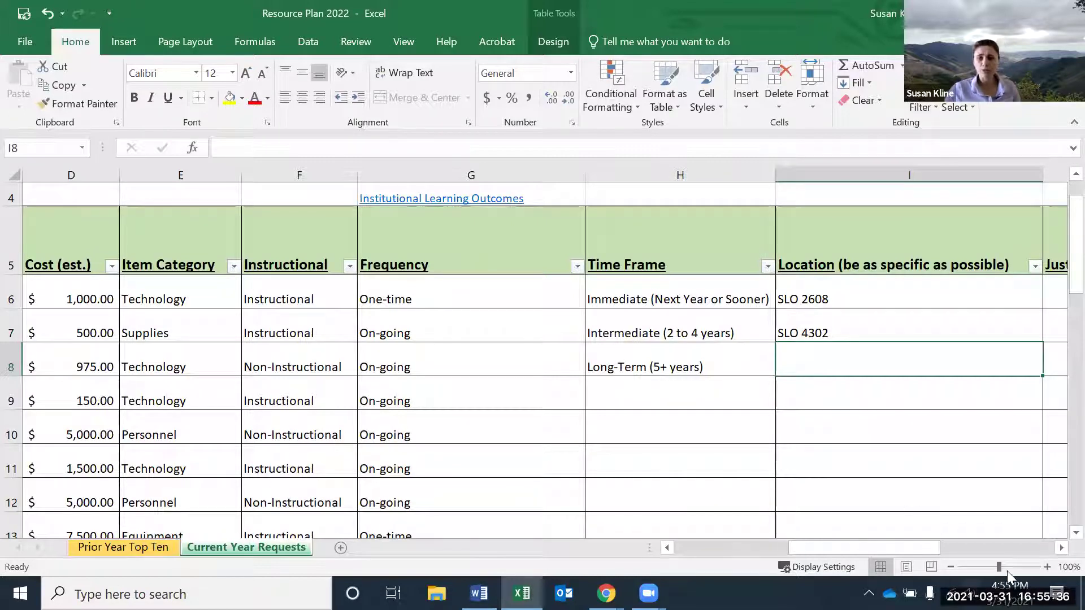
Examine the Justification column and the planning reference links above the table headers.
left_click(1061, 548)
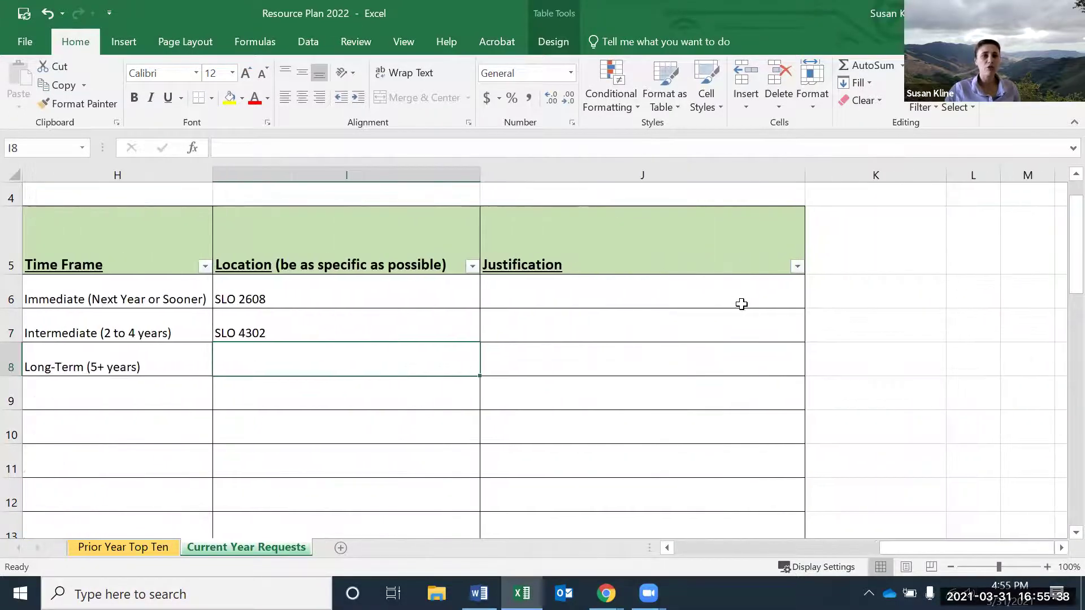
left_click(738, 301)
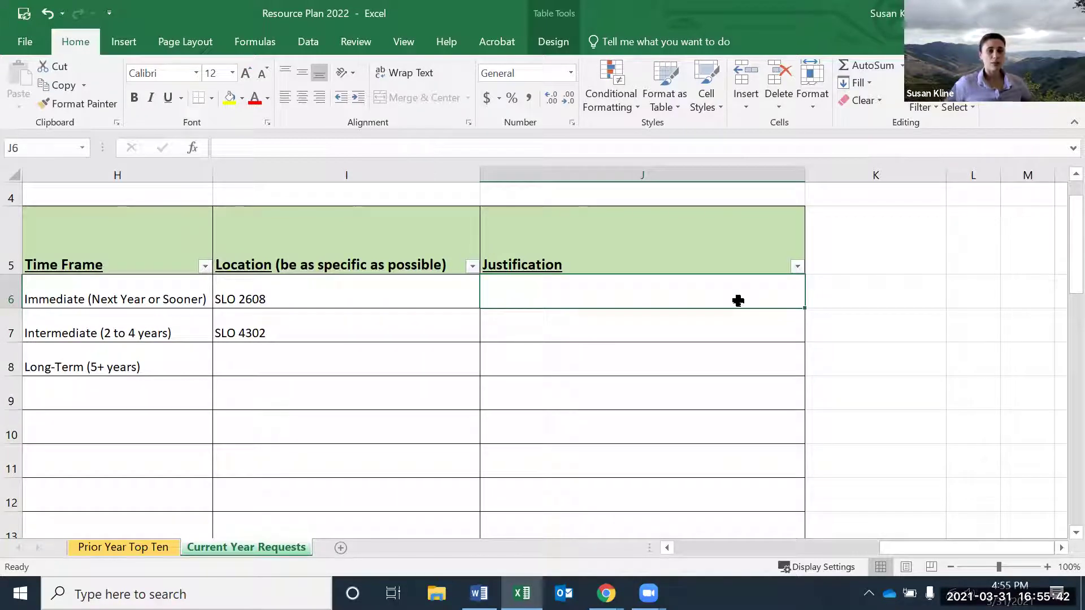
left_click(667, 548)
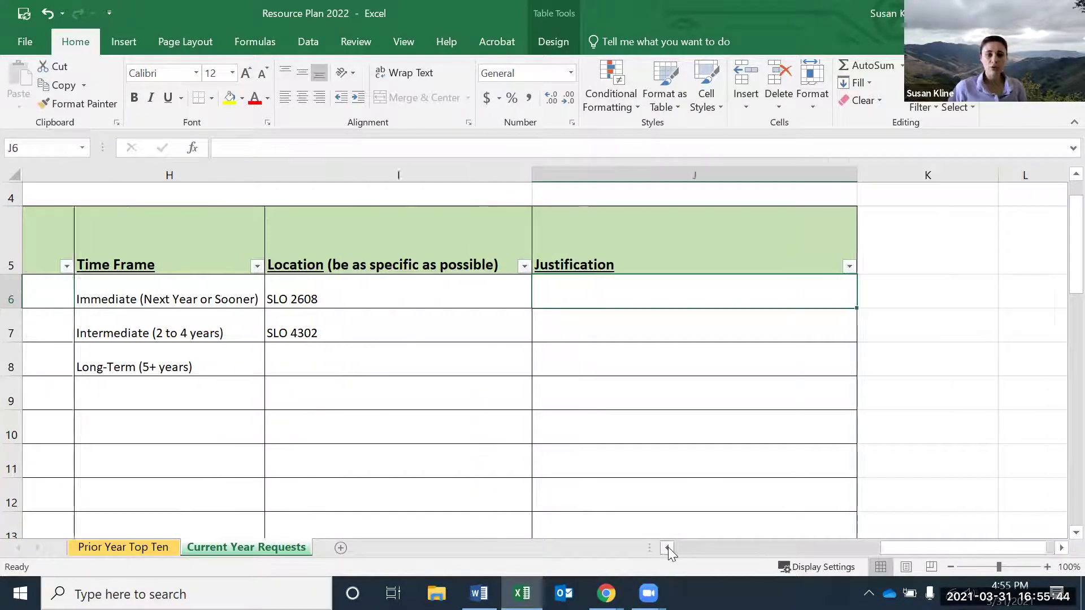
scroll(641, 449, "up", 1)
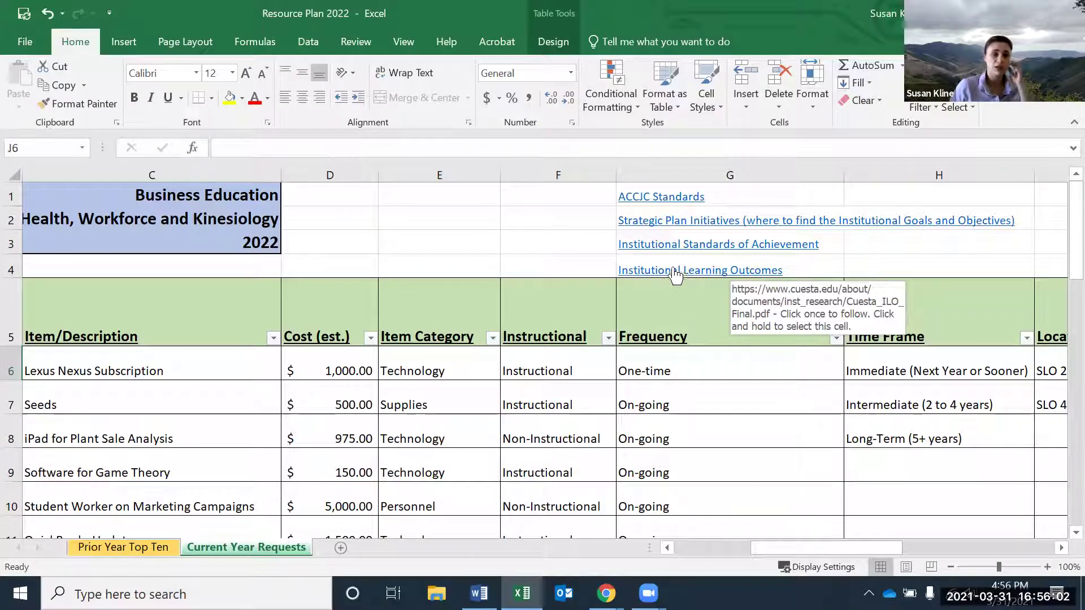
Extend the request table by filling its rank 20 row, from Rank through Justification, down to row 34.
left_click_drag(775, 549, 554, 551)
scroll(412, 461, "down", 2)
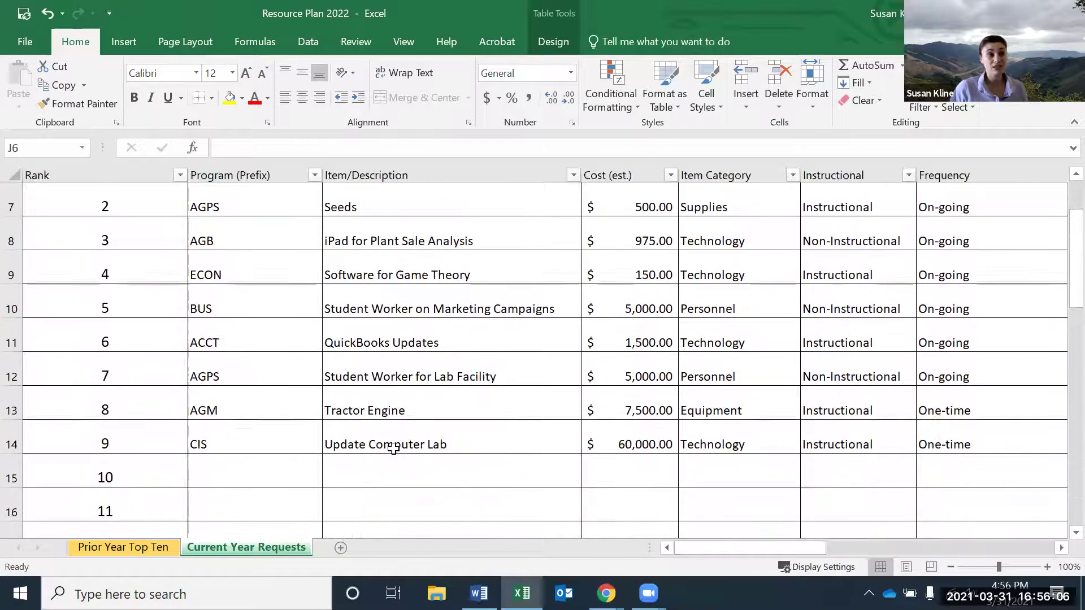
scroll(156, 437, "down", 5)
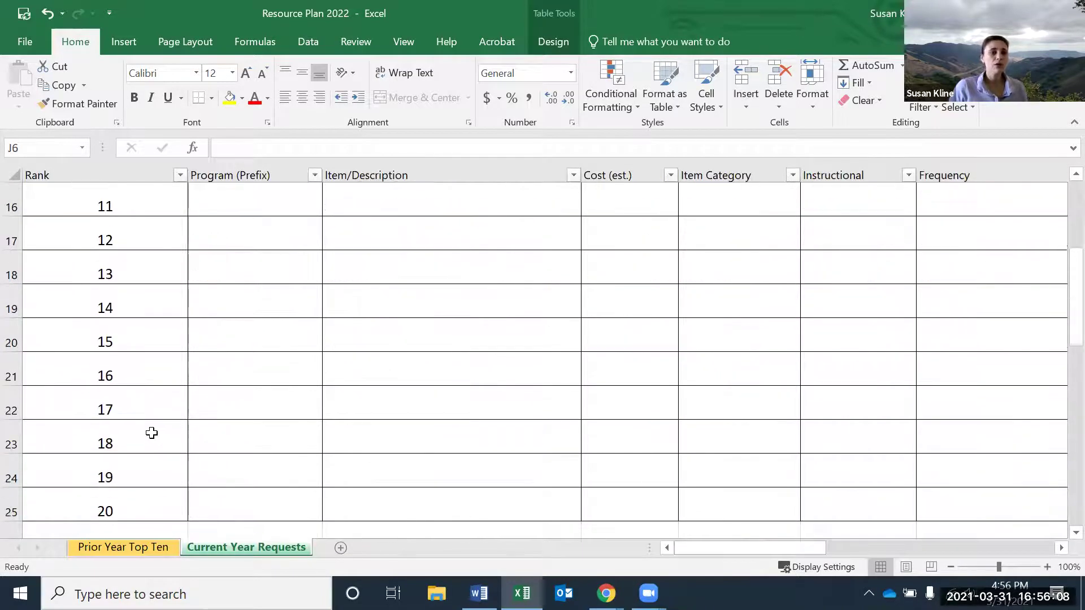
left_click(106, 305)
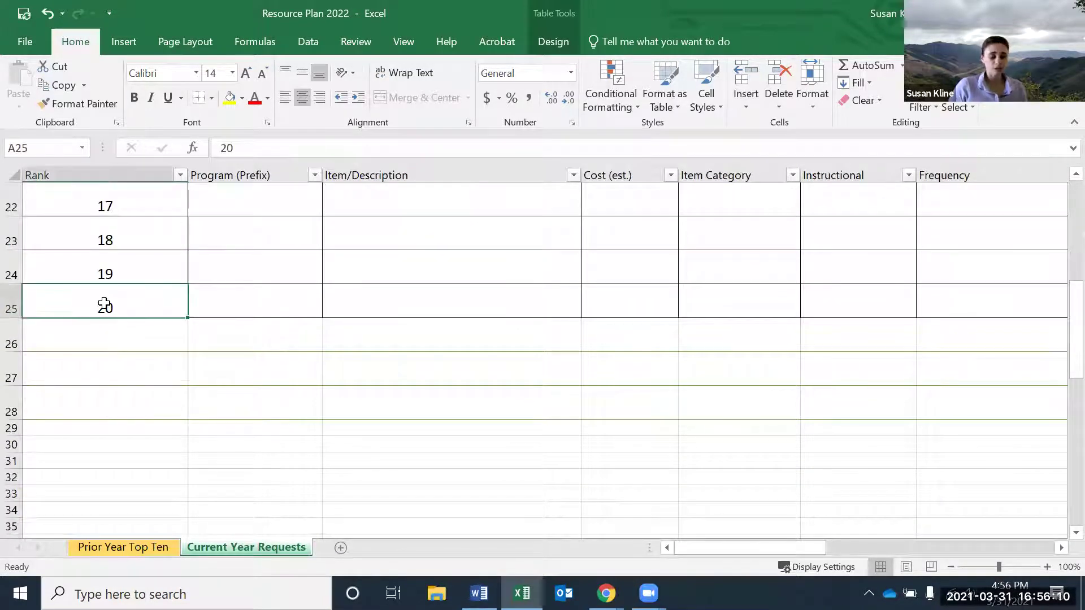
left_click_drag(102, 304, 970, 305)
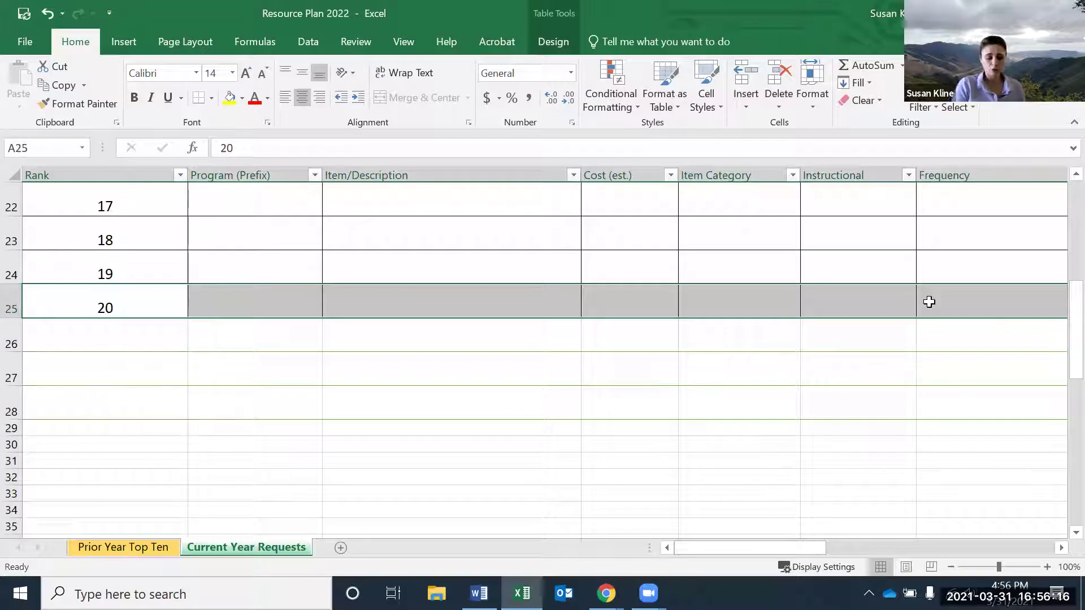
key("shift+Right")
key("shift+Right")
key("shift+Right")
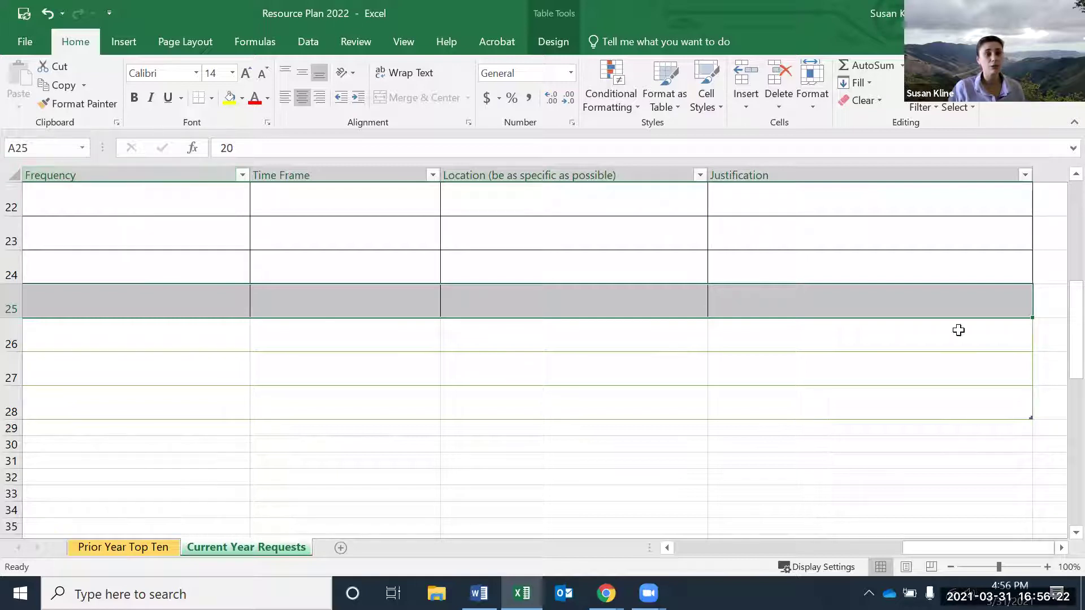
left_click_drag(1032, 318, 1033, 516)
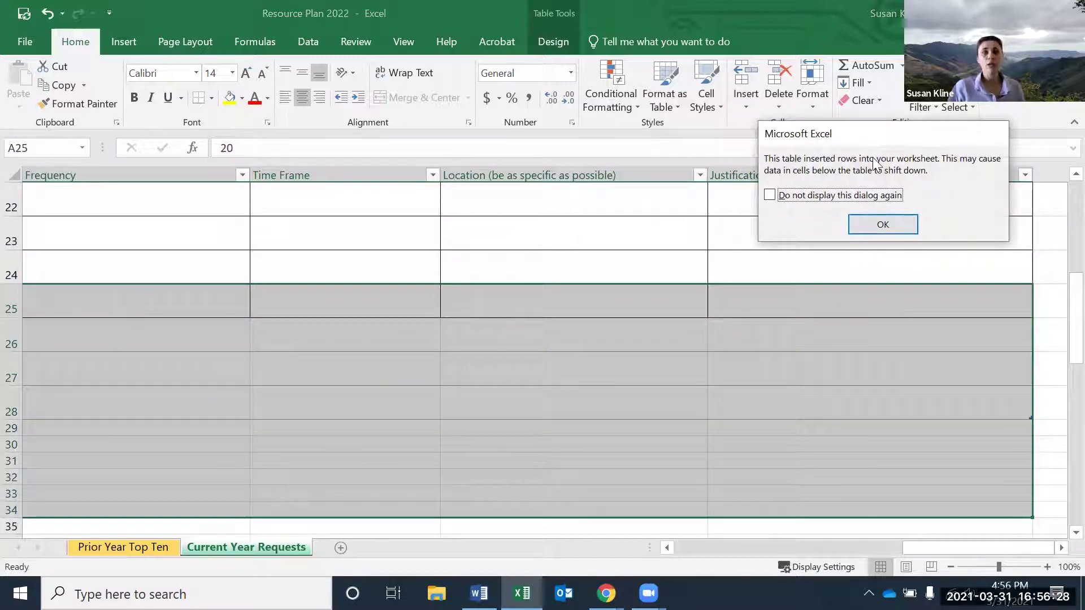
left_click(882, 225)
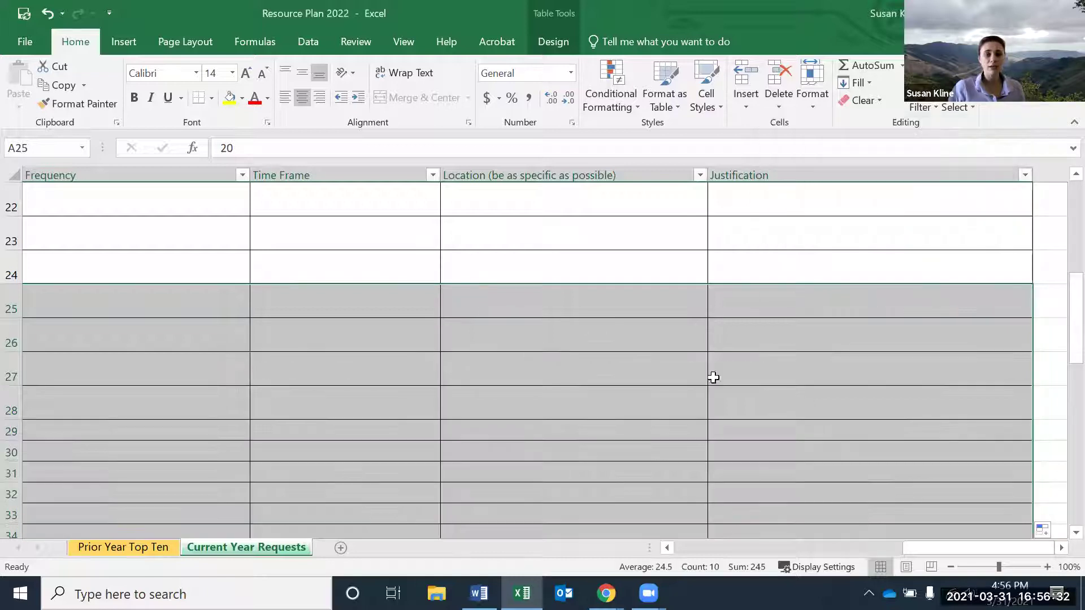
left_click_drag(940, 547, 659, 548)
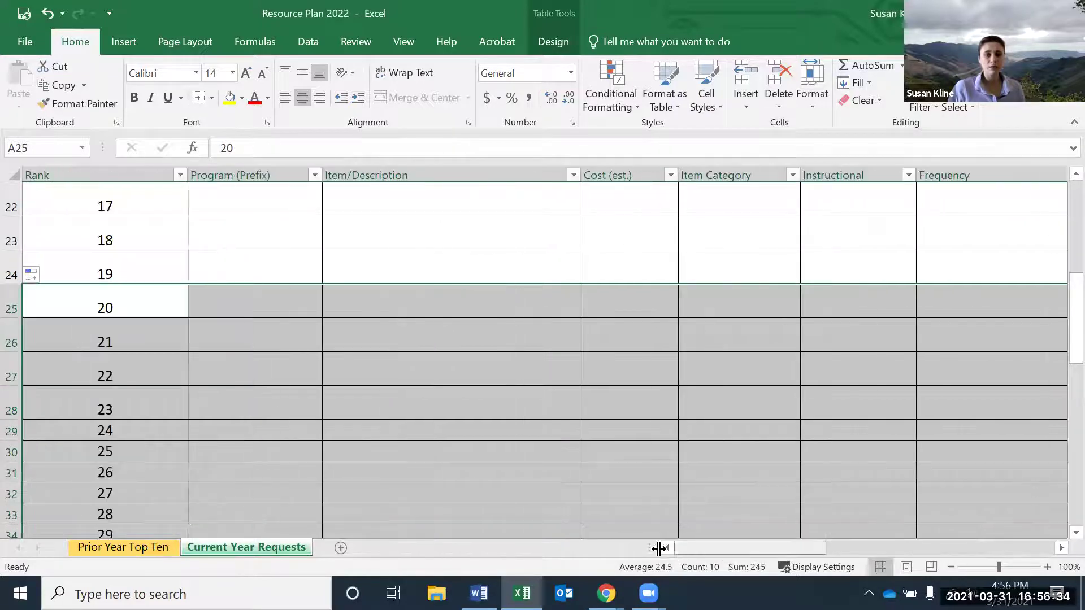
left_click(131, 343)
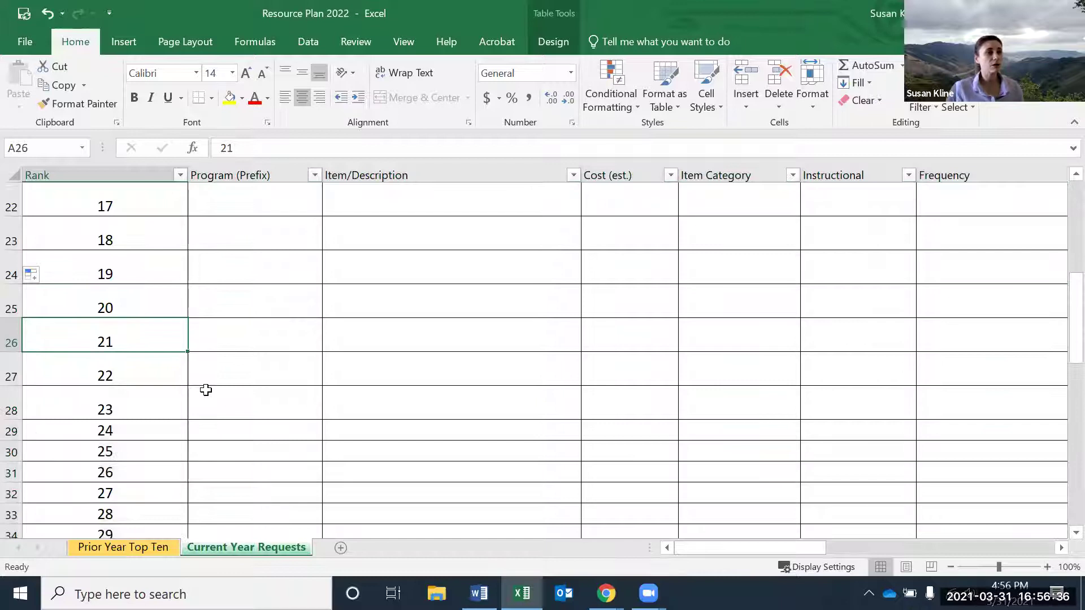
Set the Rank to 7 for Lexus Nexus Subscription, 6 for Seeds and 5 for iPad for Plant Sale Analysis.
scroll(205, 390, "up", 6)
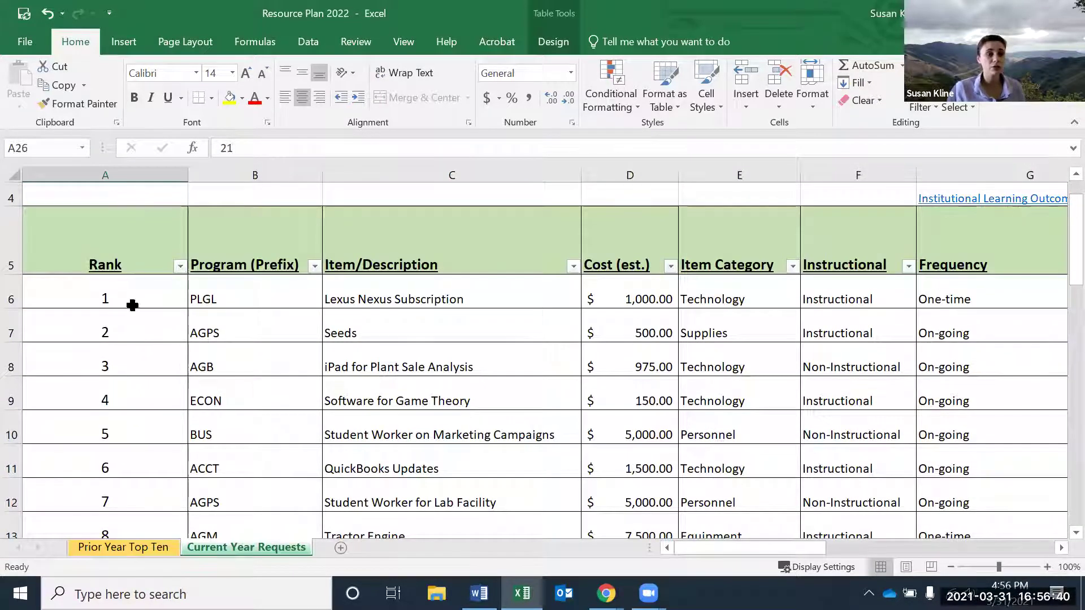
left_click(136, 304)
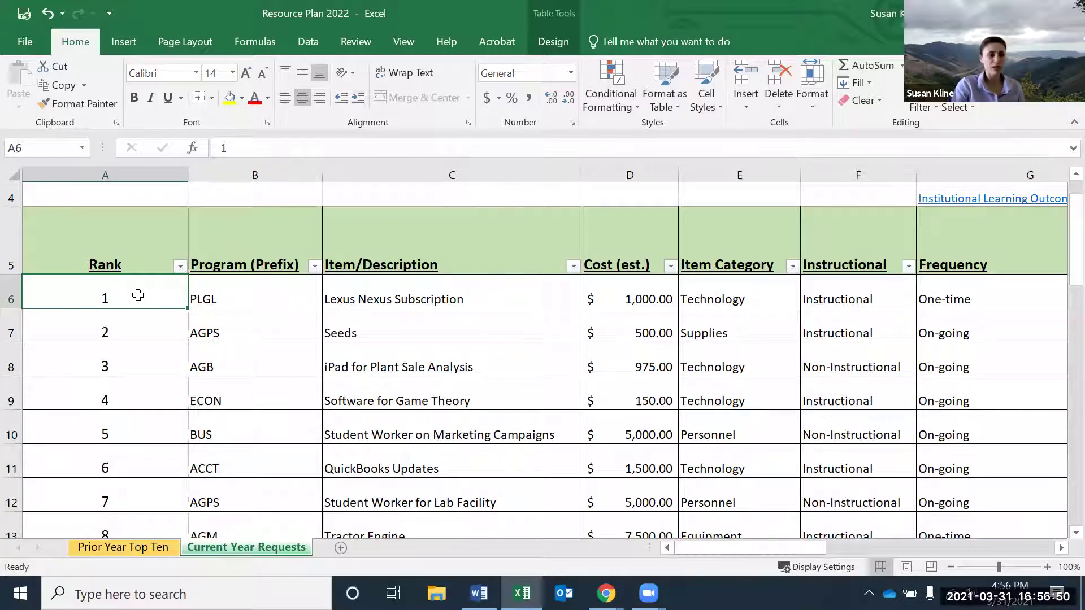
type("7")
key("Return")
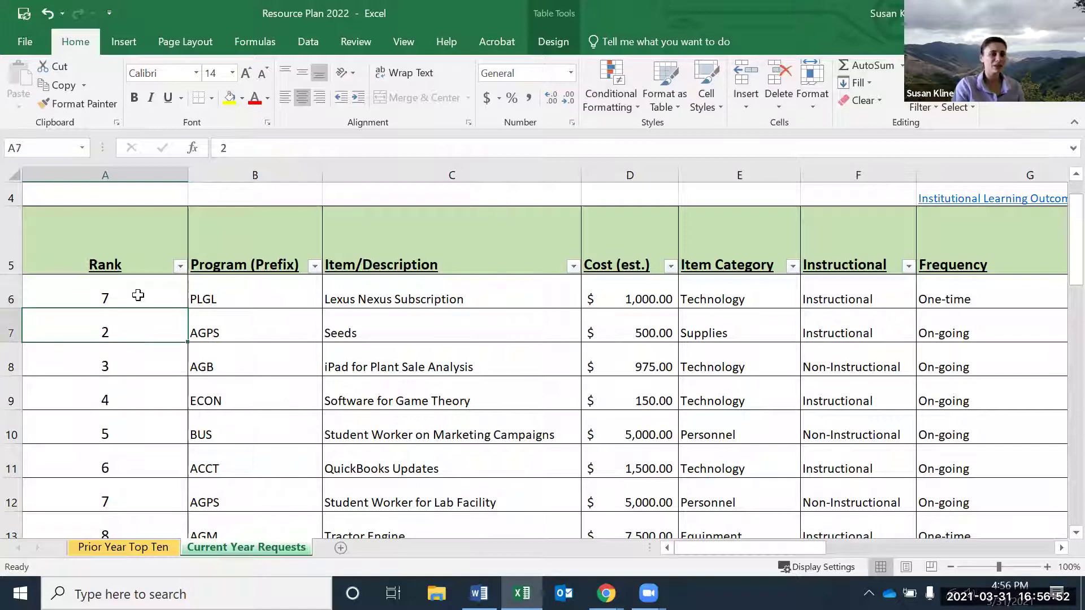
type("6")
key("Return")
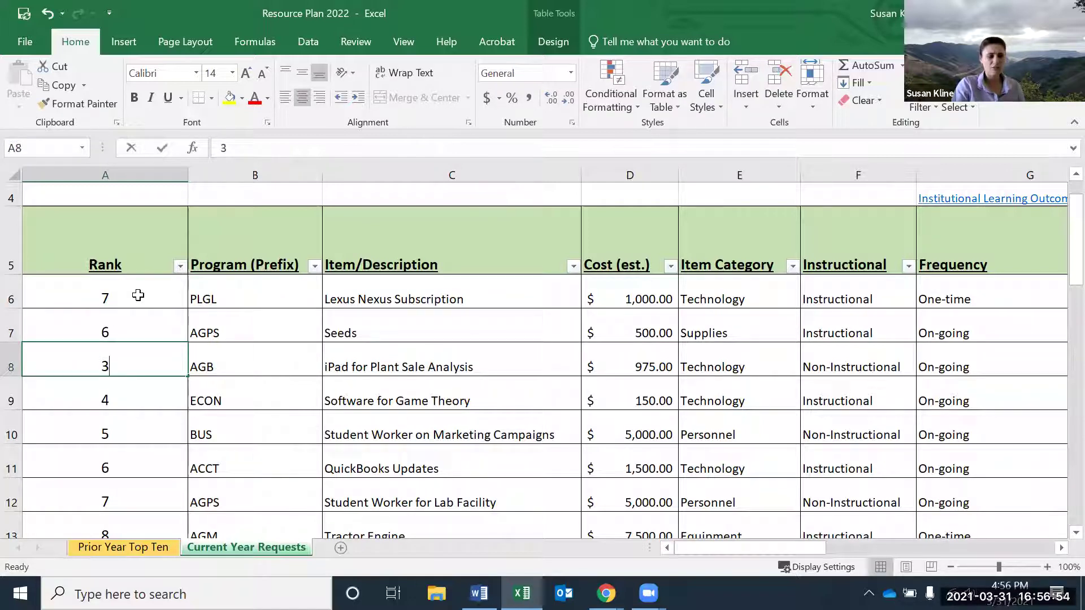
key("BackSpace")
type("5")
key("Return")
key("Return")
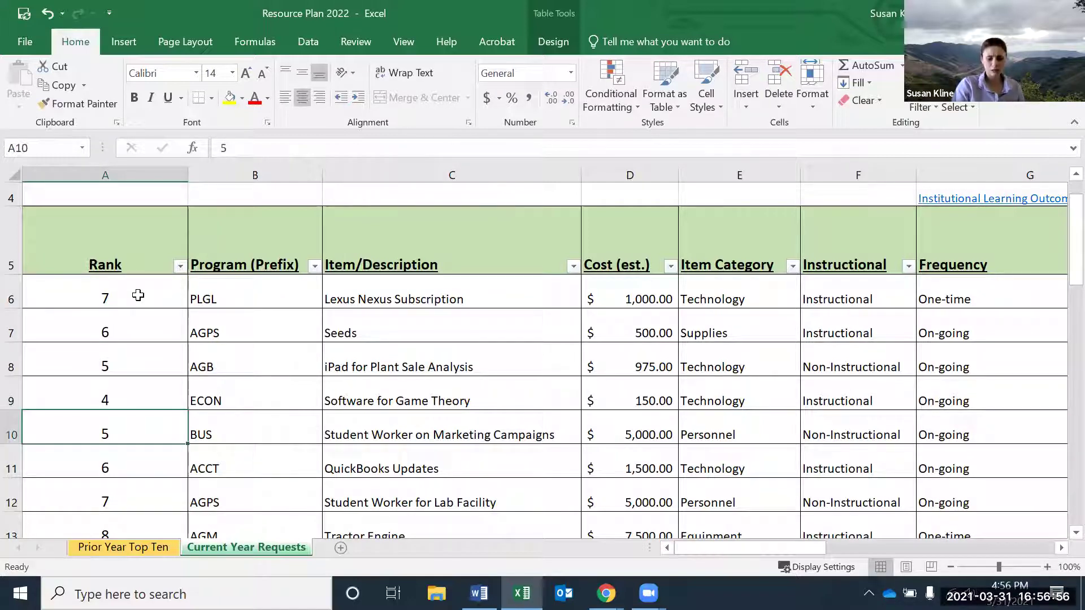
Set the Rank to 3 for Student Worker on Marketing Campaigns, 2 for QuickBooks Updates and 1 for Student Worker for Lab Facility.
type("3")
key("Return")
type("2")
key("Return")
key("F2")
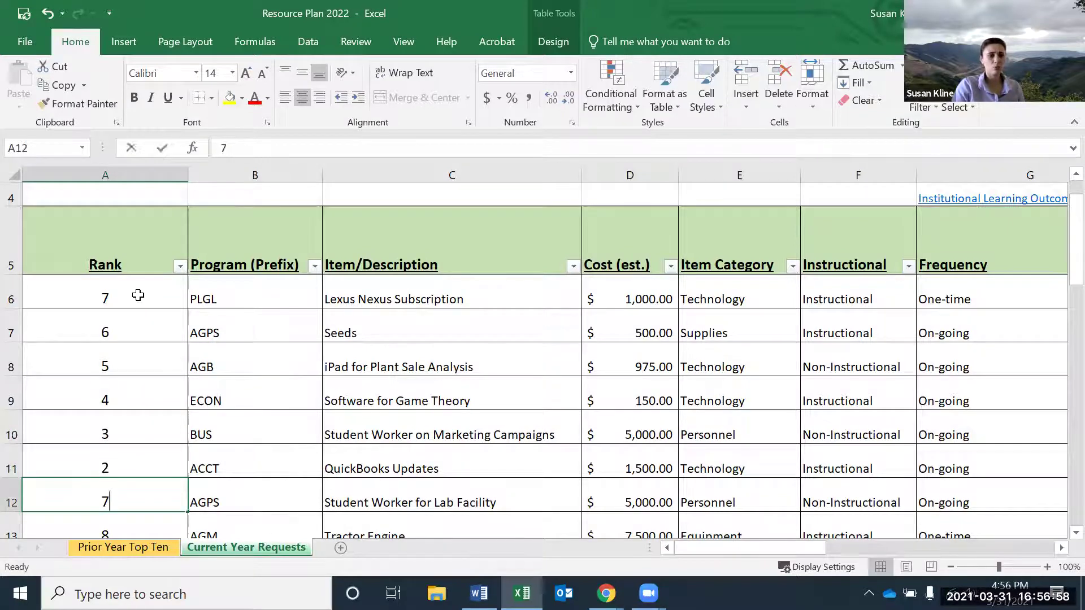
key("BackSpace")
type("1")
key("Return")
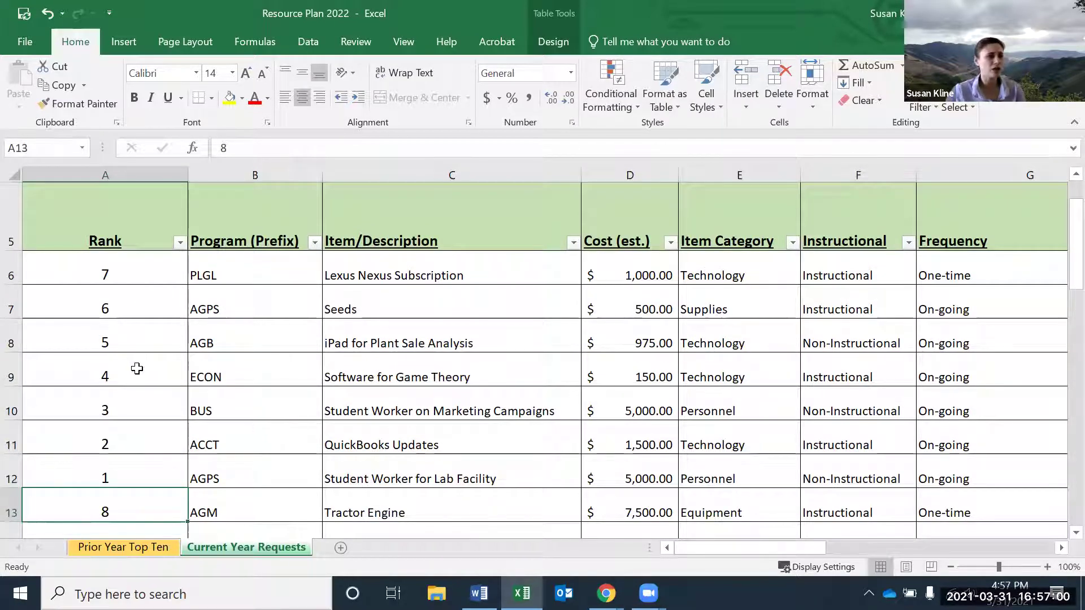
Sort the request table by Rank from smallest to largest.
left_click(180, 245)
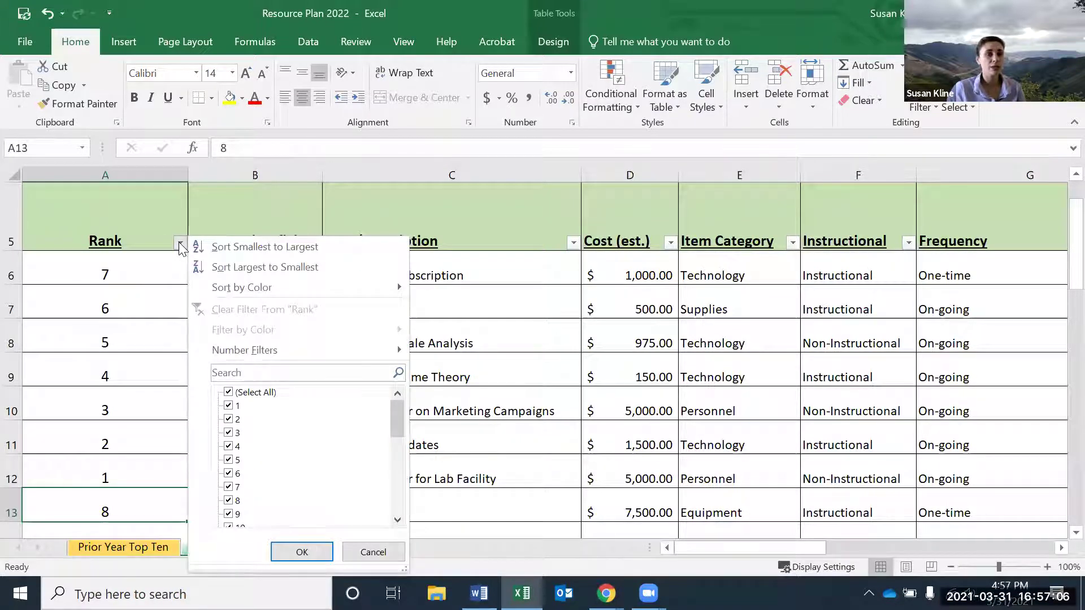
left_click(240, 244)
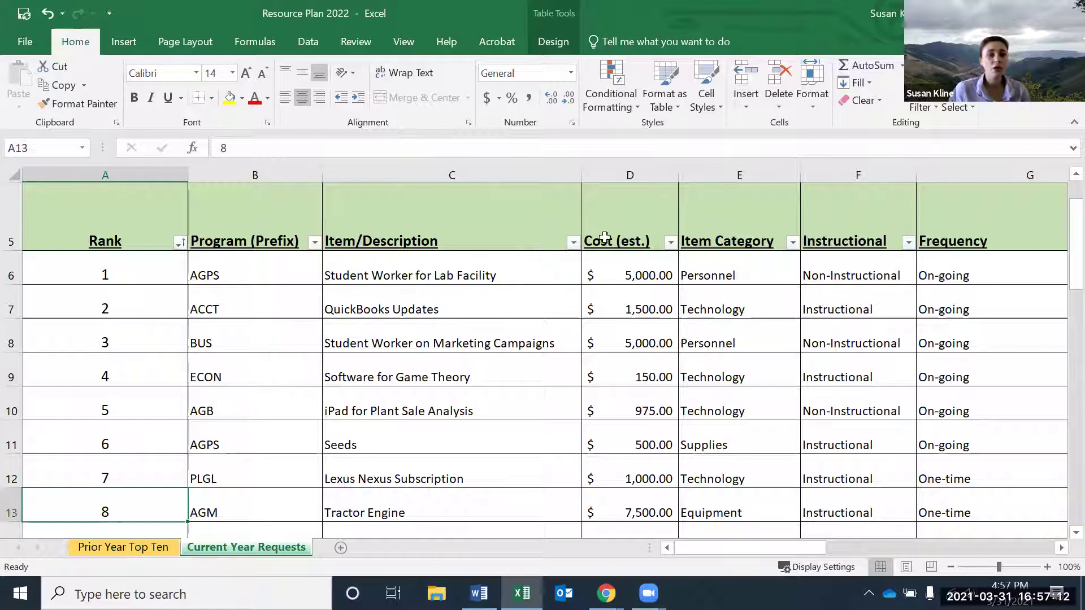
scroll(407, 366, "up", 1)
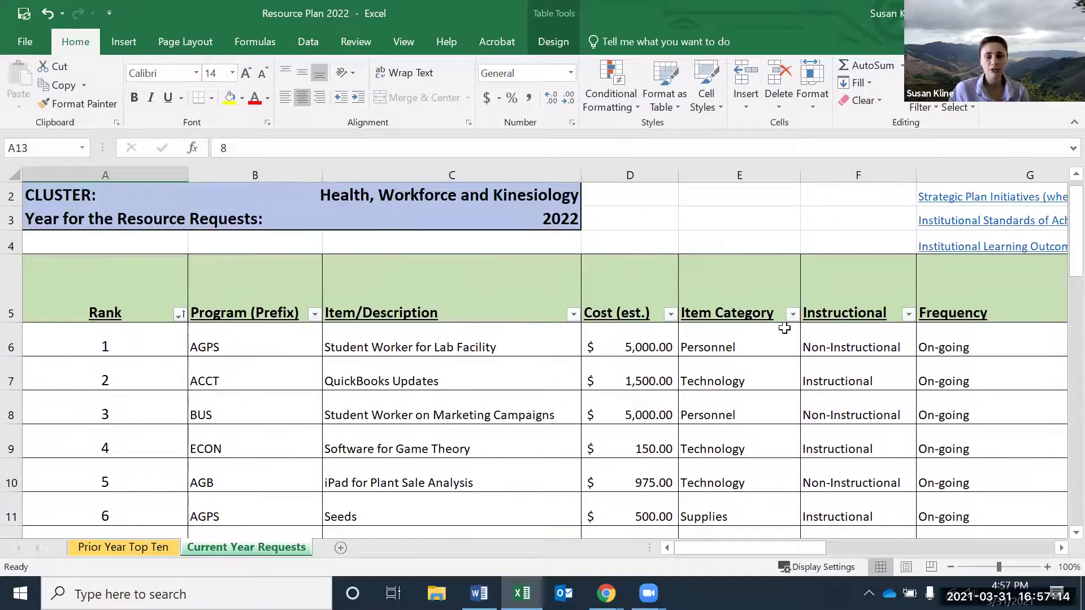
Filter the Item Category column to Technology only and select the ranks of the first four filtered requests.
left_click(909, 315)
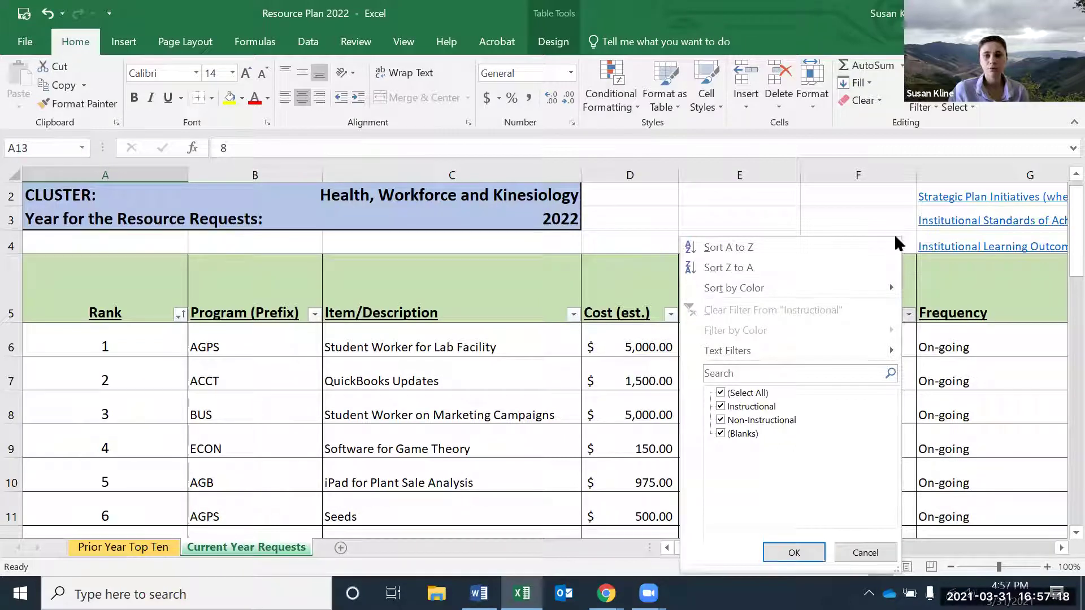
key("Escape")
left_click(793, 315)
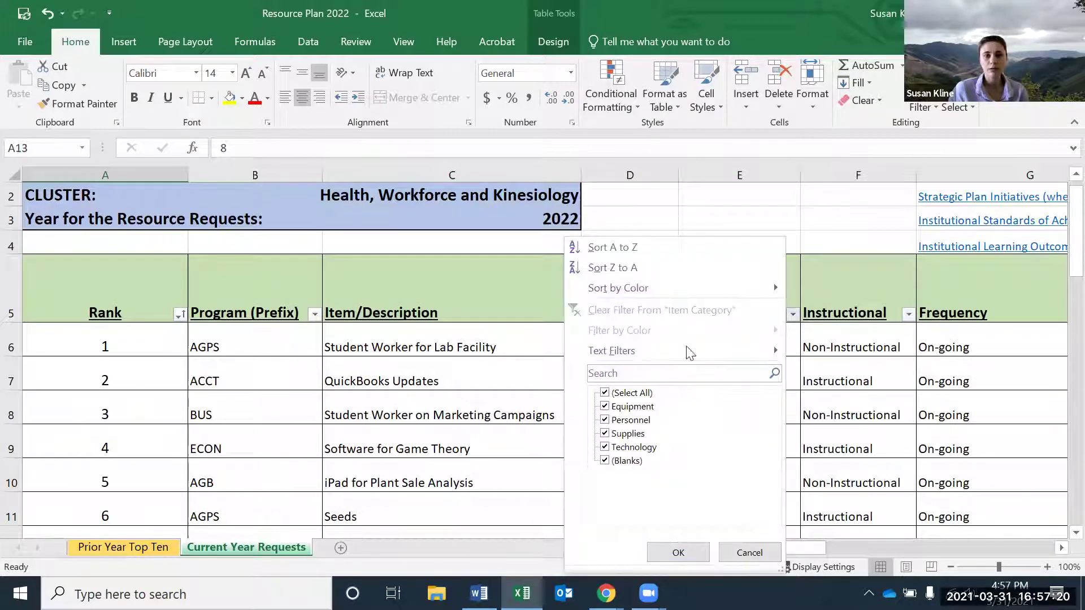
left_click(605, 393)
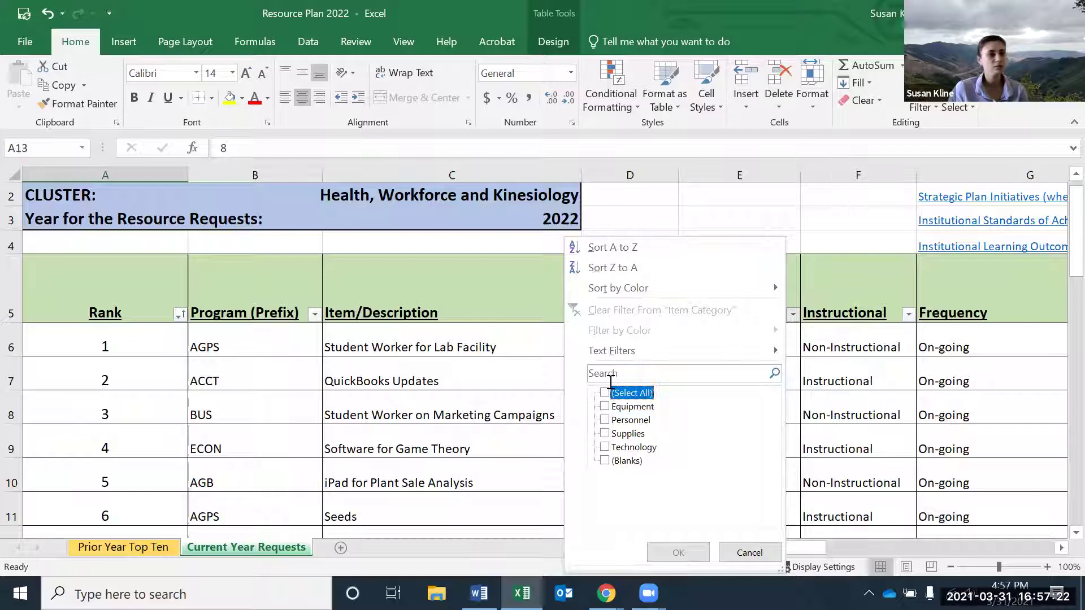
left_click(605, 447)
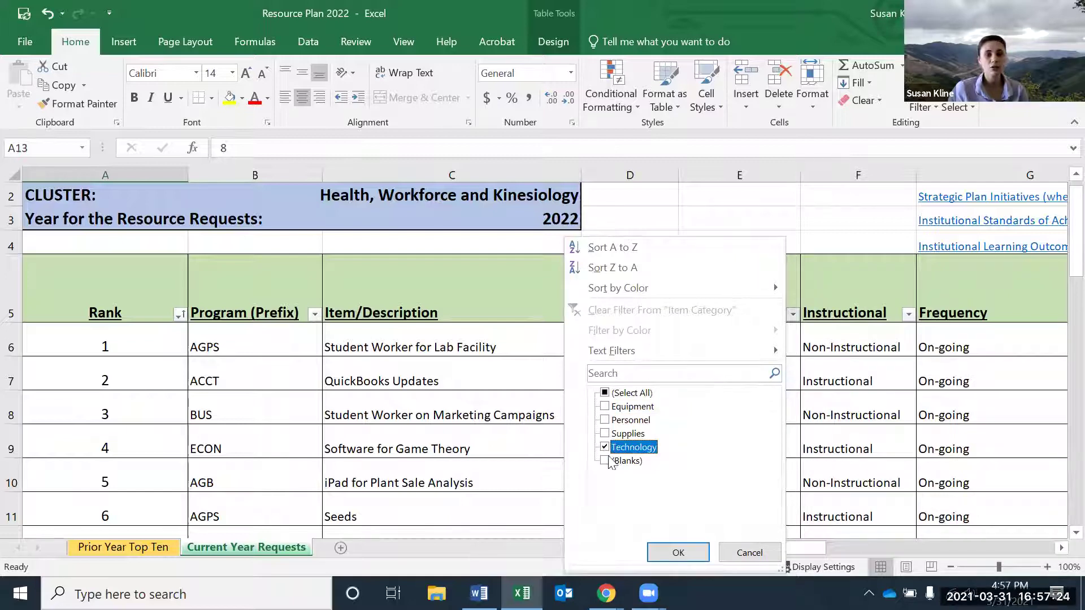
left_click(679, 553)
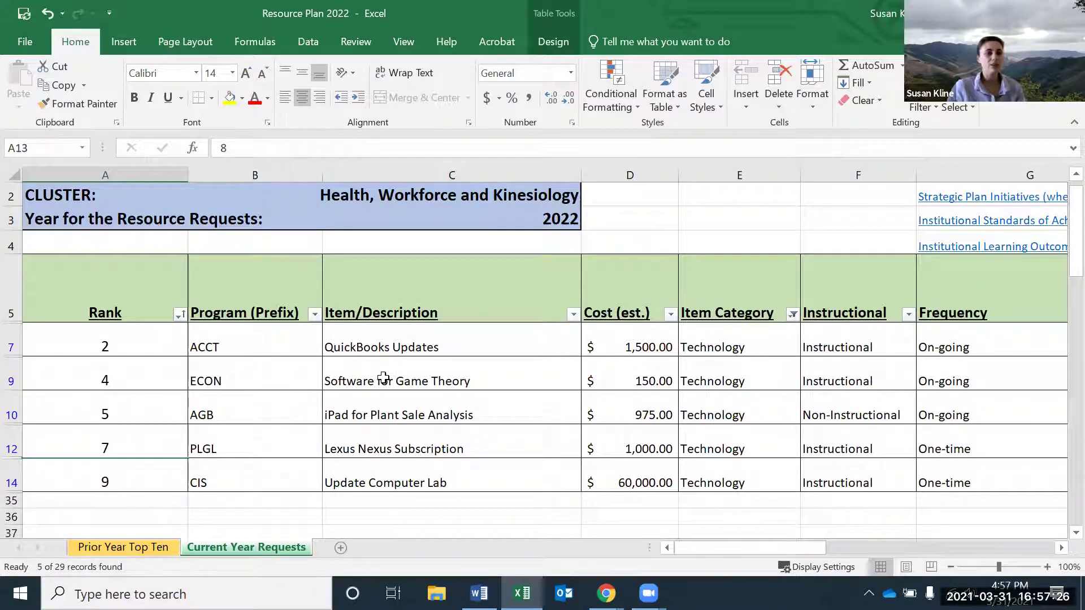
left_click_drag(130, 346, 130, 433)
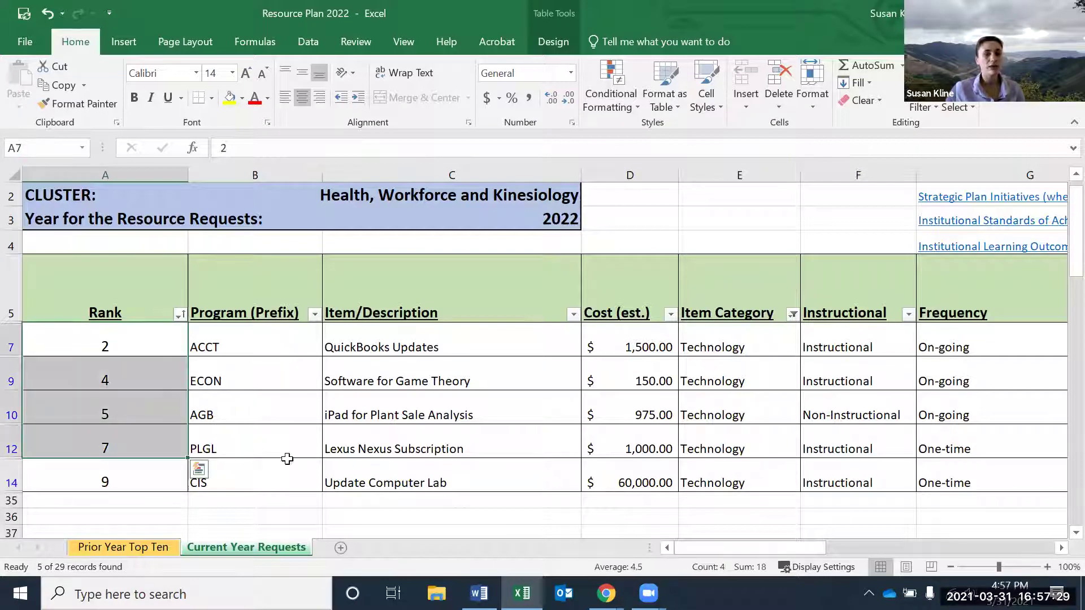
Restore all item categories in the Item Category filter and deselect the rank cells.
left_click(793, 314)
left_click(605, 392)
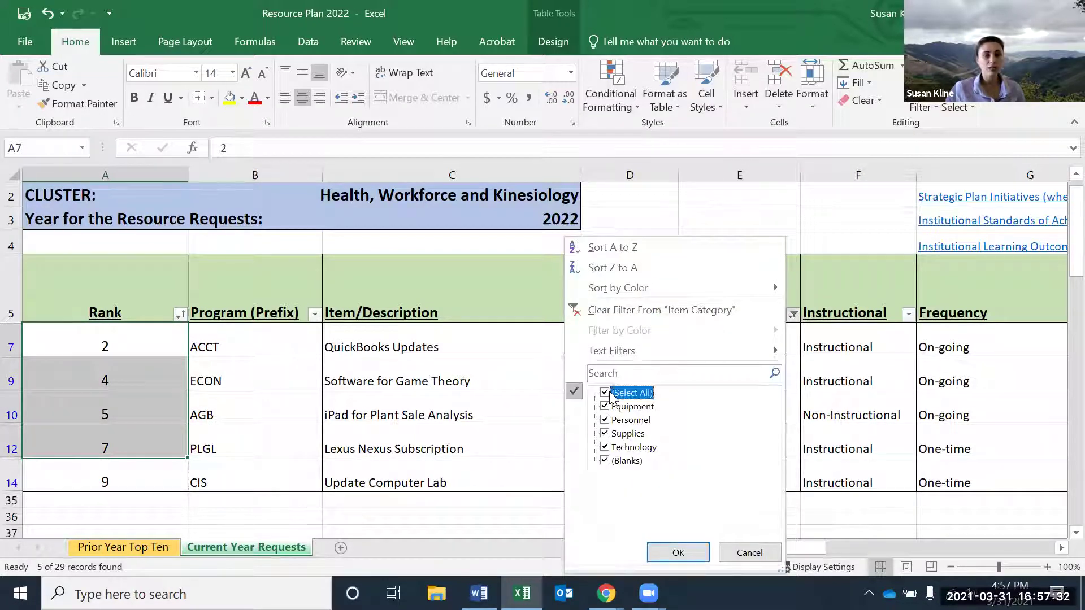
left_click(678, 552)
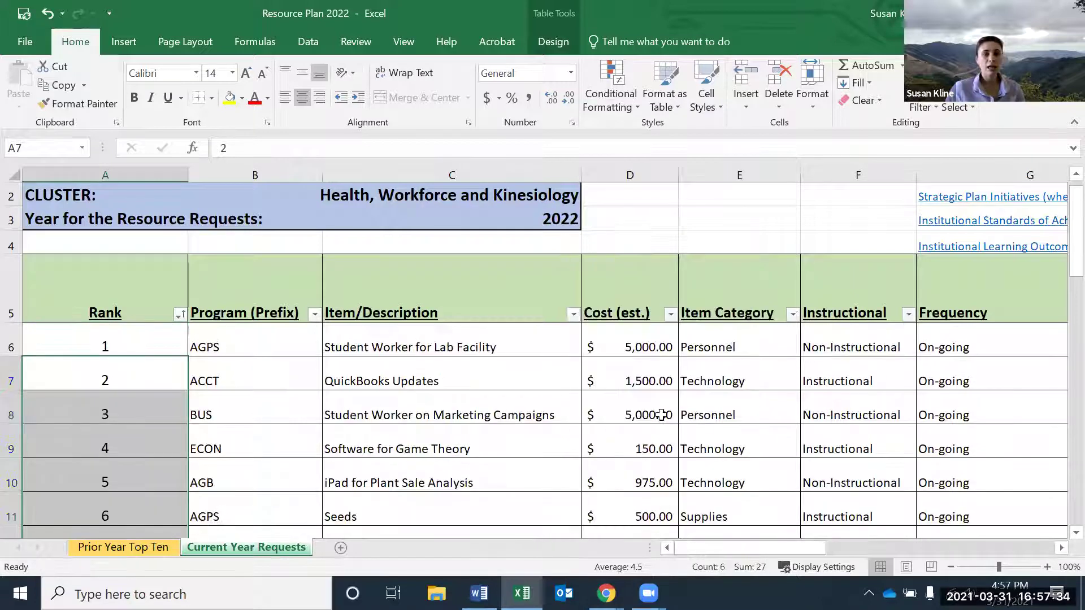
left_click(562, 414)
Look over the sorted requests and select the Location cell of the Software for Game Theory request in row 9.
scroll(563, 416, "down", 2)
scroll(563, 416, "up", 1)
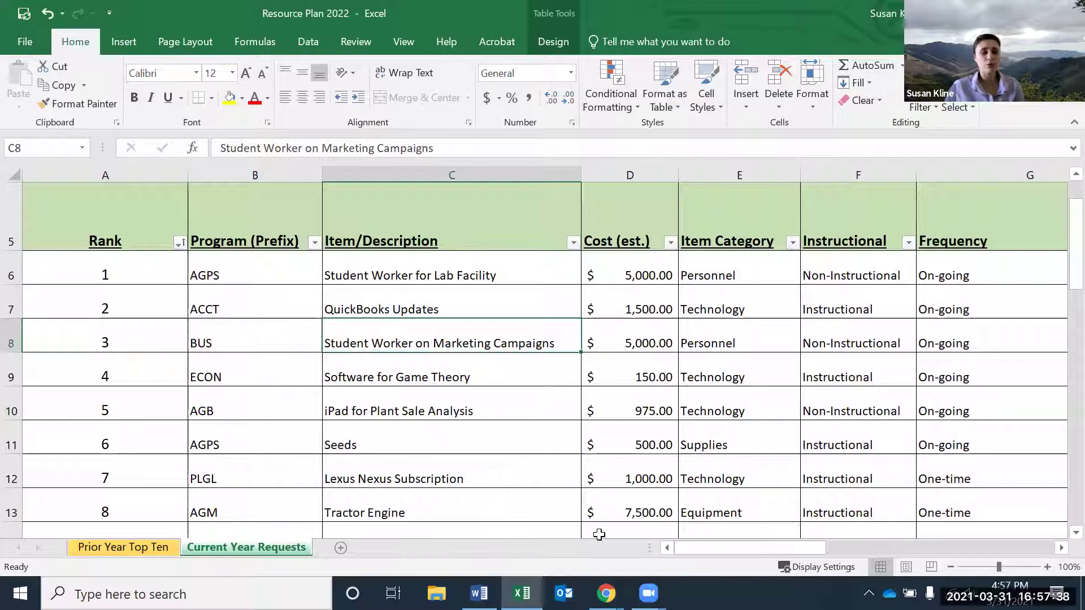
left_click_drag(747, 548, 886, 551)
left_click(875, 380)
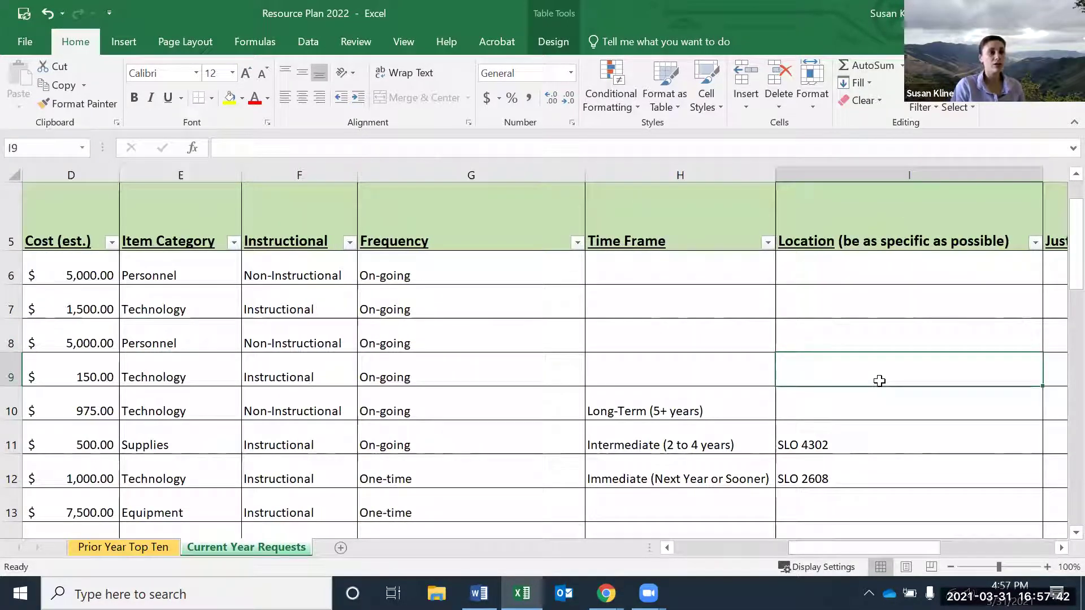